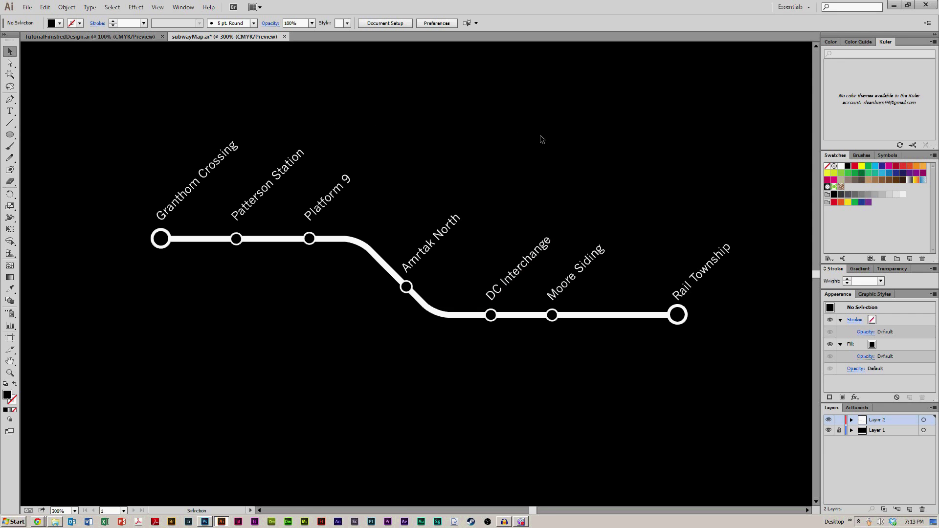
- Glance at the finished subway map, then go back to the subwayMap.ai document
click(119, 37)
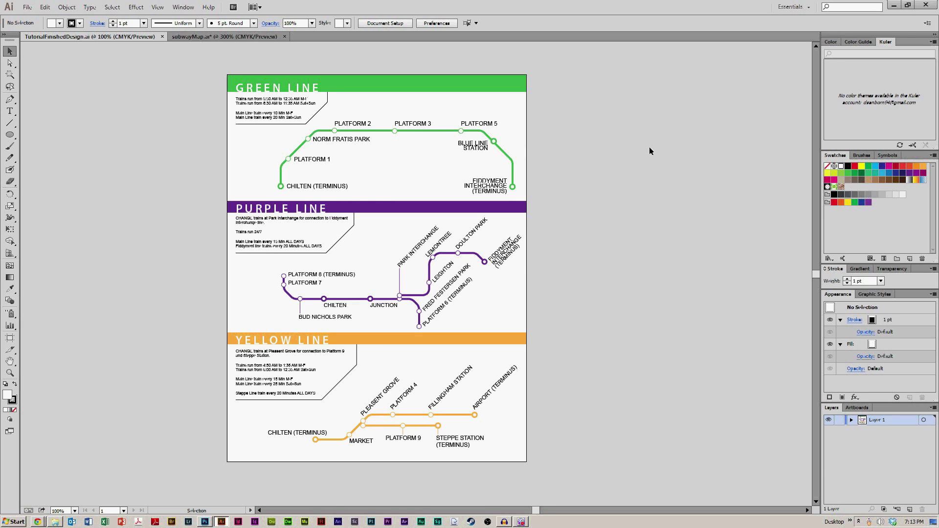
click(224, 36)
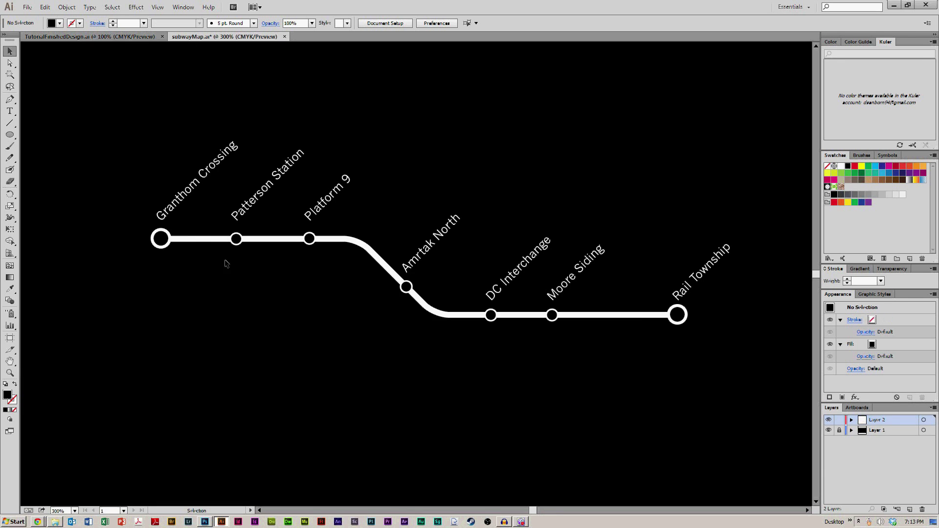
- Start a File > New document, keeping the Print profile and Letter size at 612 × 792 pt
click(28, 8)
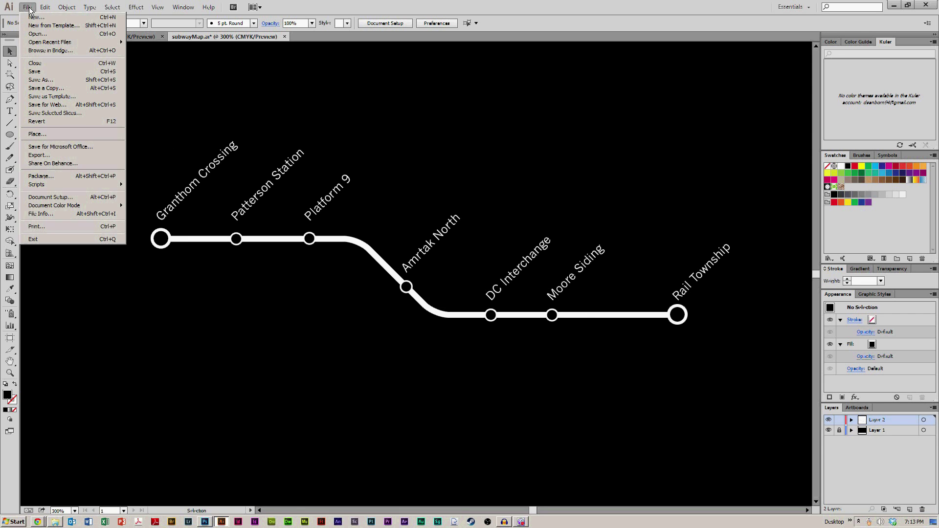
click(57, 18)
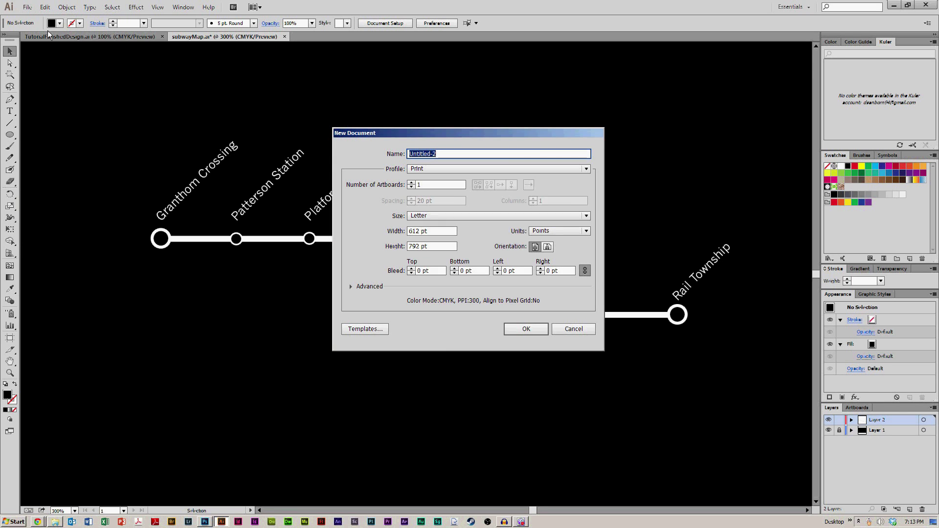
drag(459, 137, 450, 76)
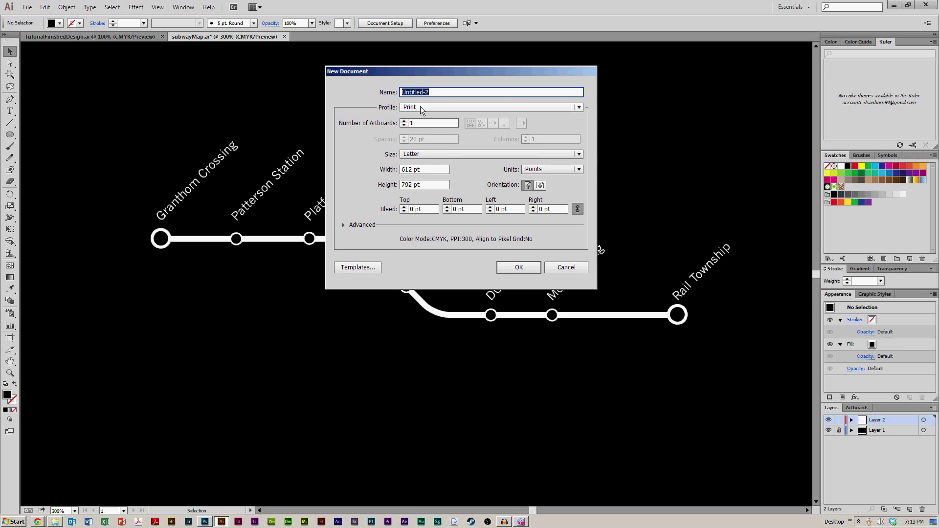
click(578, 107)
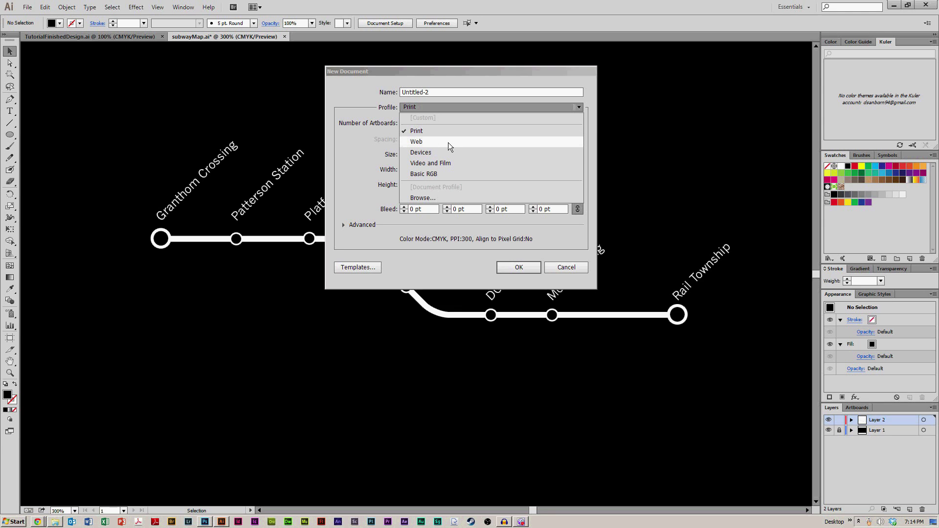
click(425, 131)
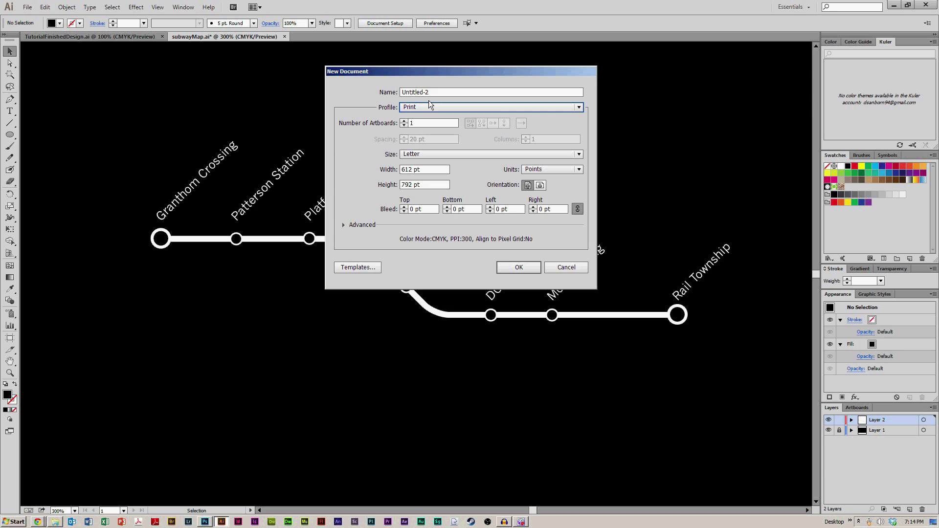
click(411, 154)
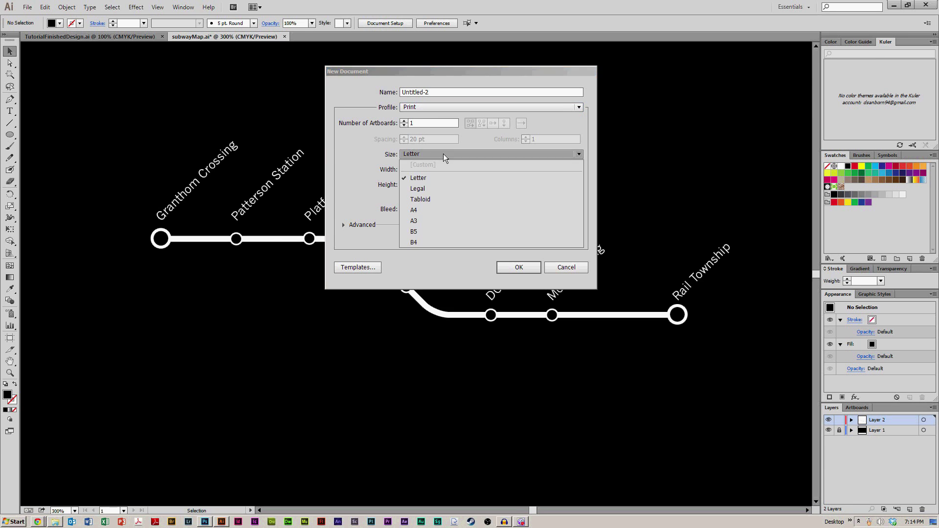
click(439, 179)
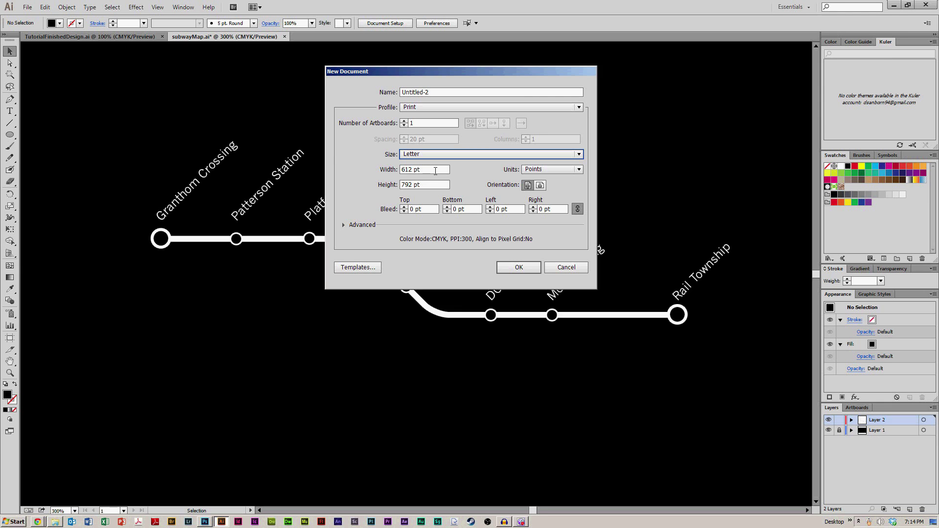
click(435, 170)
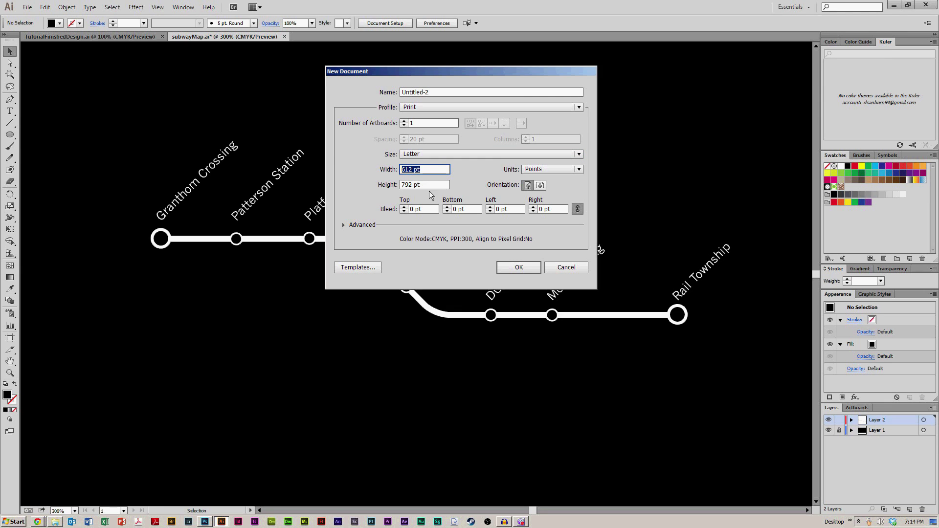
click(408, 185)
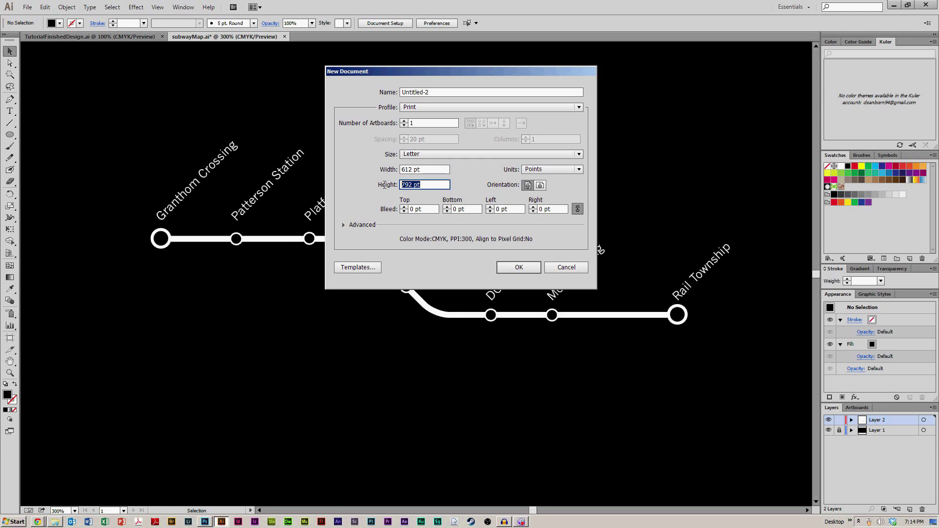
click(434, 184)
- Try Inches, settle on Points as units, and create the Letter-size Untitled-2 document
click(567, 170)
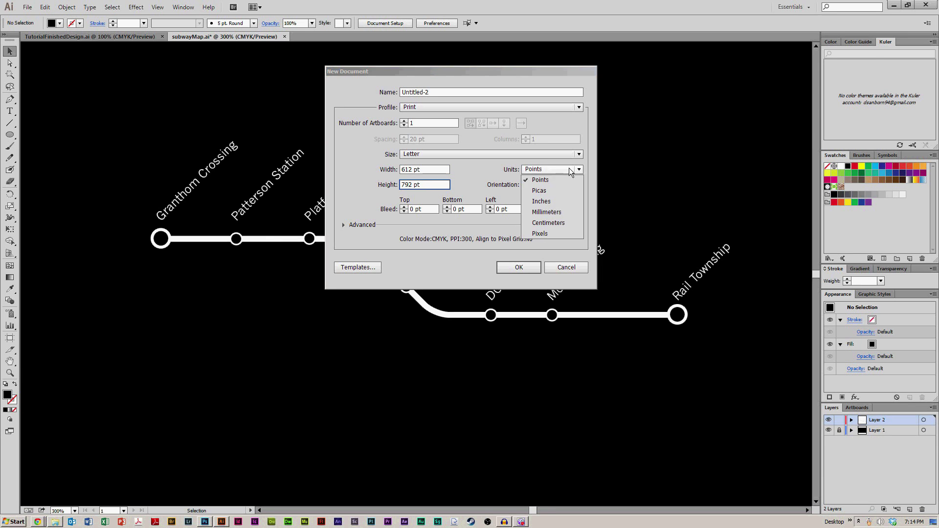
click(553, 201)
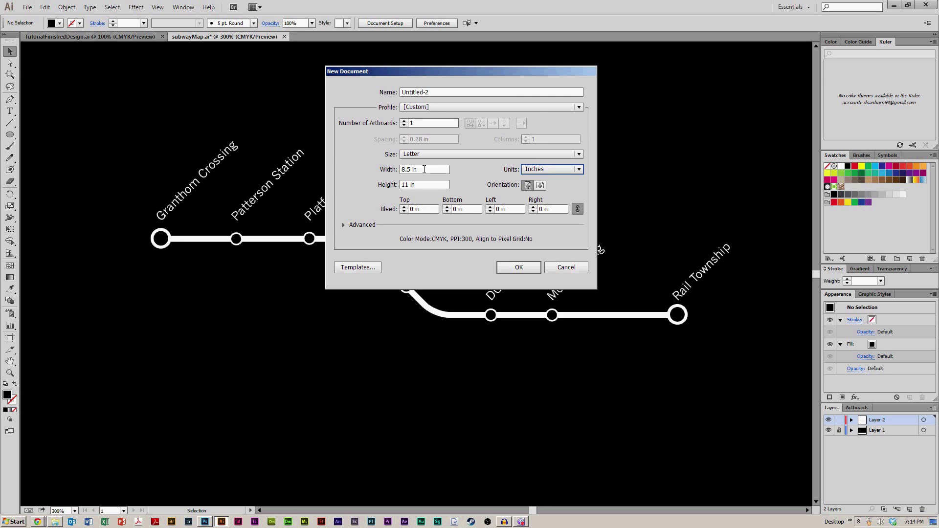
click(579, 171)
click(557, 181)
click(579, 170)
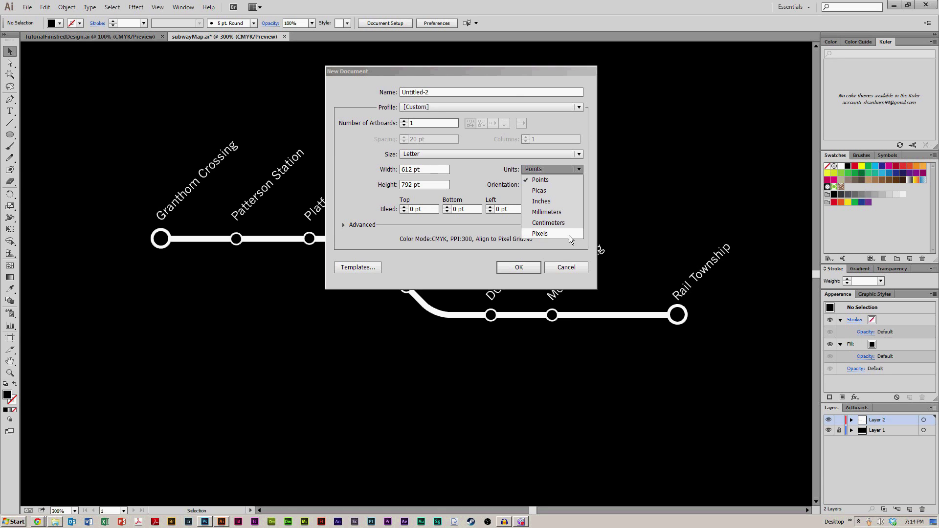
click(468, 165)
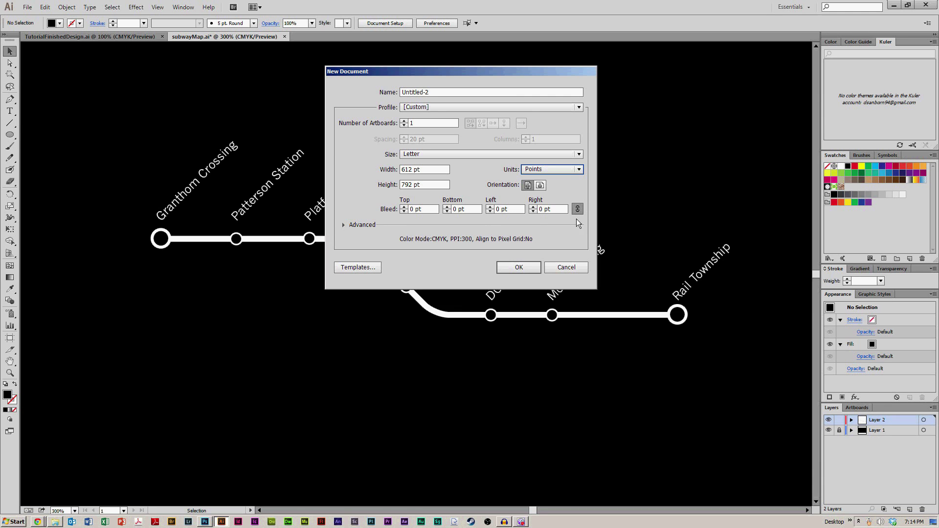
click(532, 269)
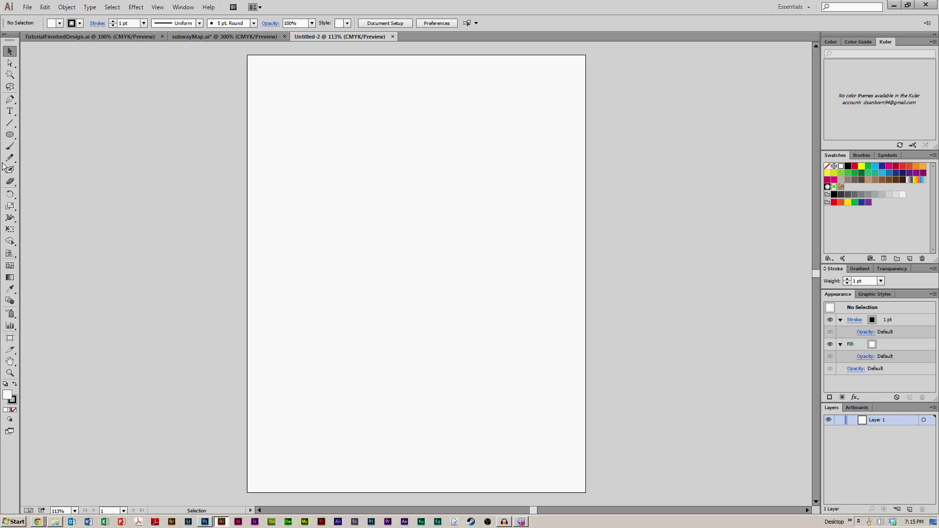
- Draw three trial lines with the Line Segment tool, then select and delete them
click(4, 124)
drag(280, 156, 376, 157)
drag(380, 175, 444, 237)
mouse_move(542, 270)
mouse_down()
mouse_move(447, 265)
mouse_move(471, 282)
mouse_up()
click(9, 51)
drag(217, 131, 677, 437)
key(Delete)
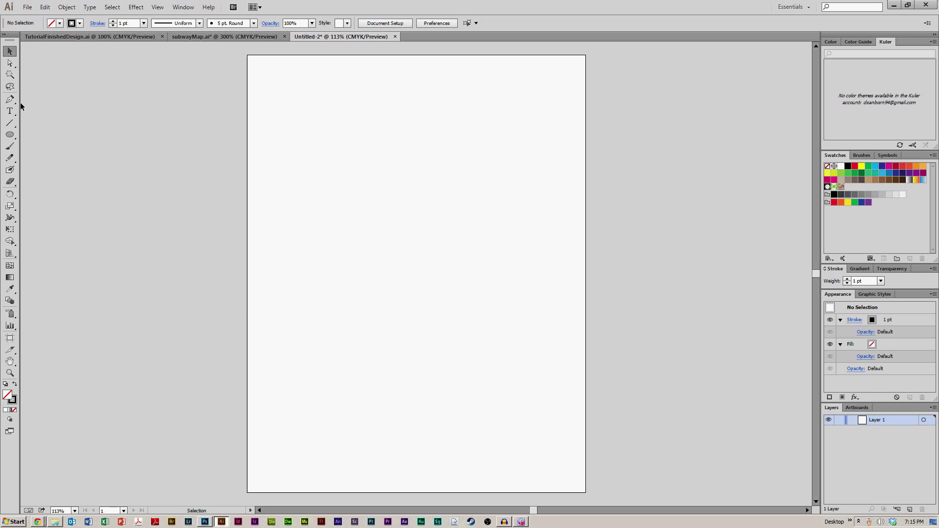
- Pick the Pen tool and compare against the subwayMap reference before returning to Untitled-2
click(10, 100)
click(231, 37)
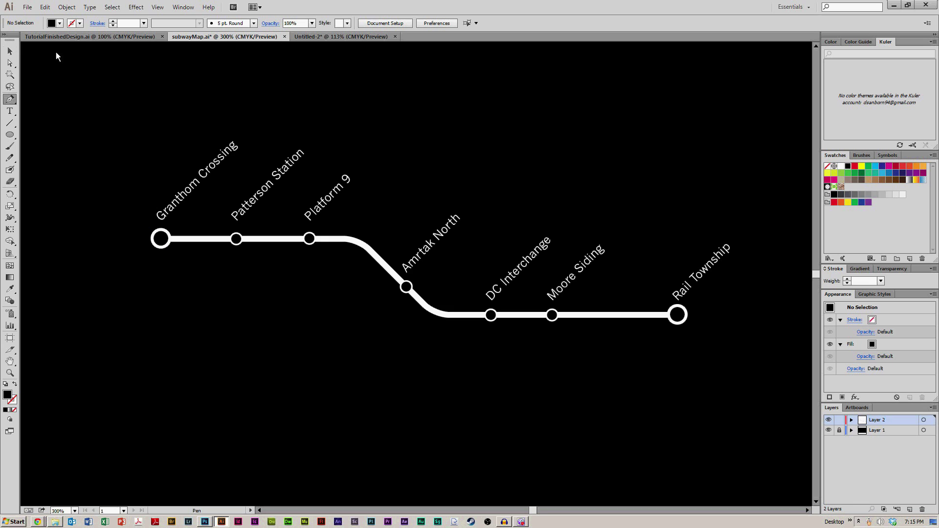
click(320, 36)
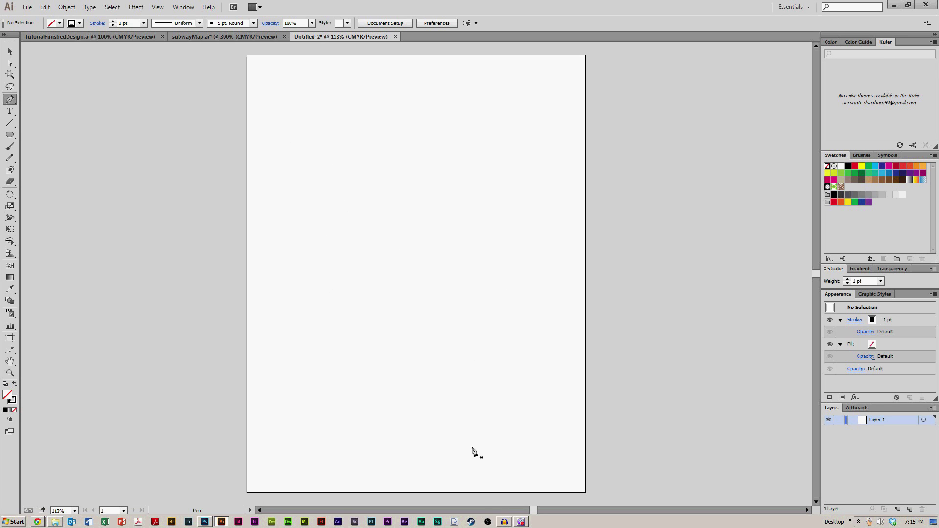
- Draw a four-point Pen path: vertical, diagonal down-right, then vertical
click(309, 74)
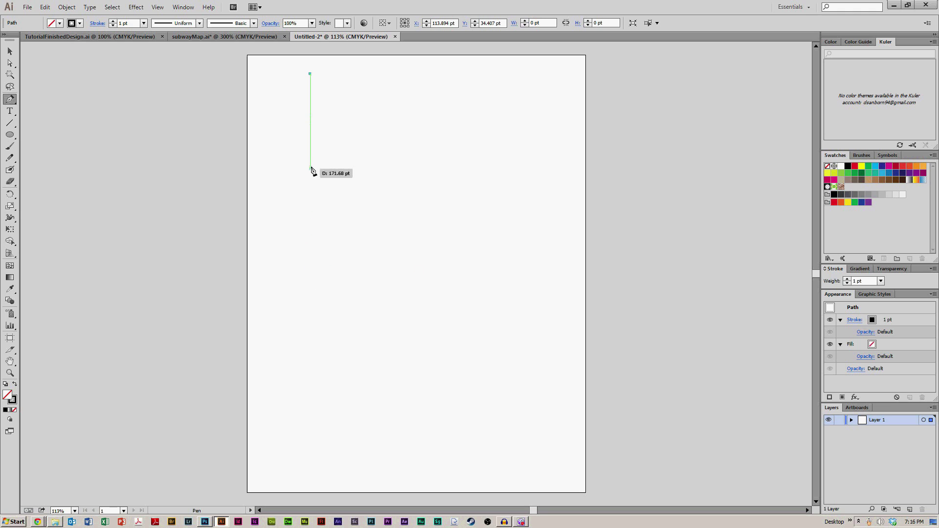
click(309, 234)
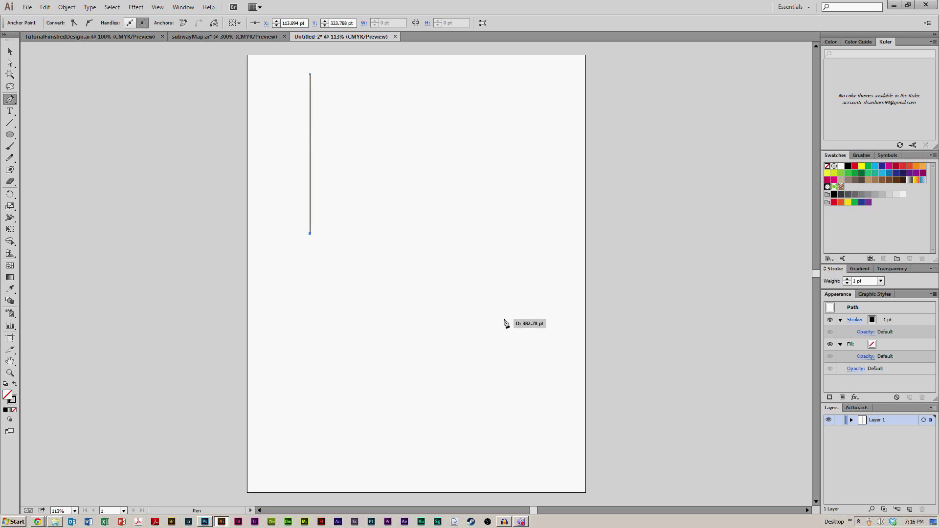
click(451, 320)
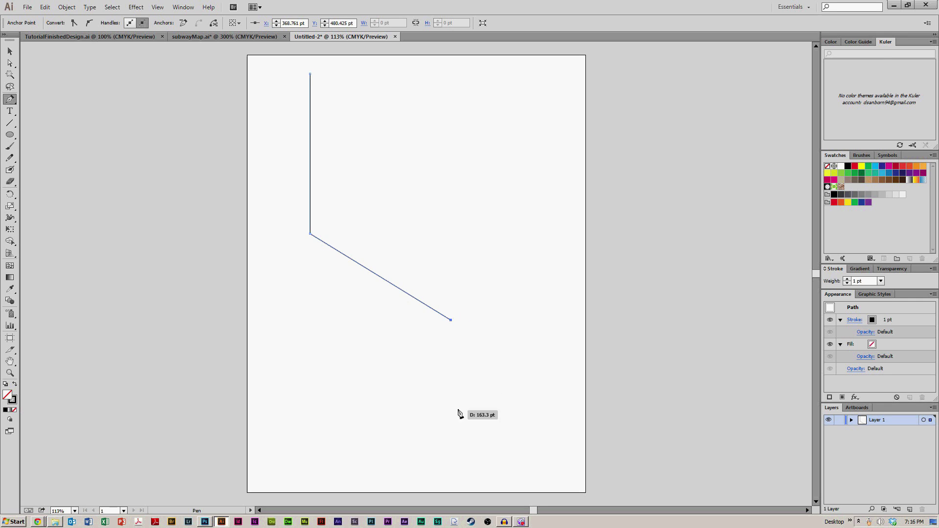
click(451, 459)
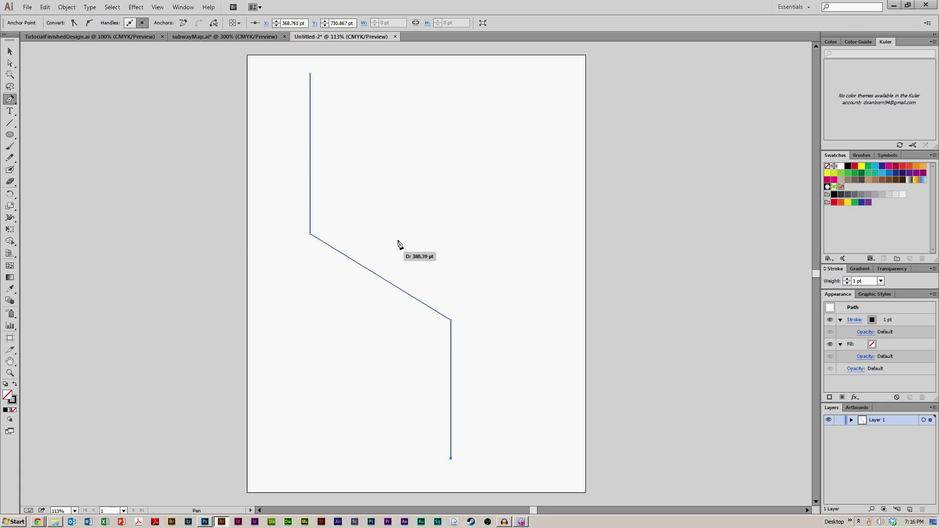
- Move the stepped path off the artboard to the right and deselect it
click(10, 51)
drag(352, 260, 658, 272)
click(655, 292)
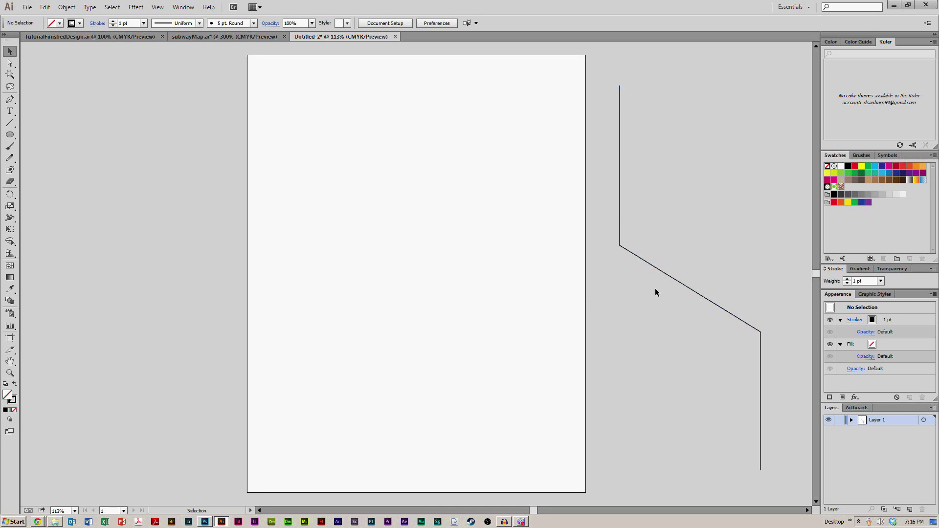
- Pen a path straight down, 45° down-right, then down again, and move it toward the centre
click(10, 99)
click(291, 89)
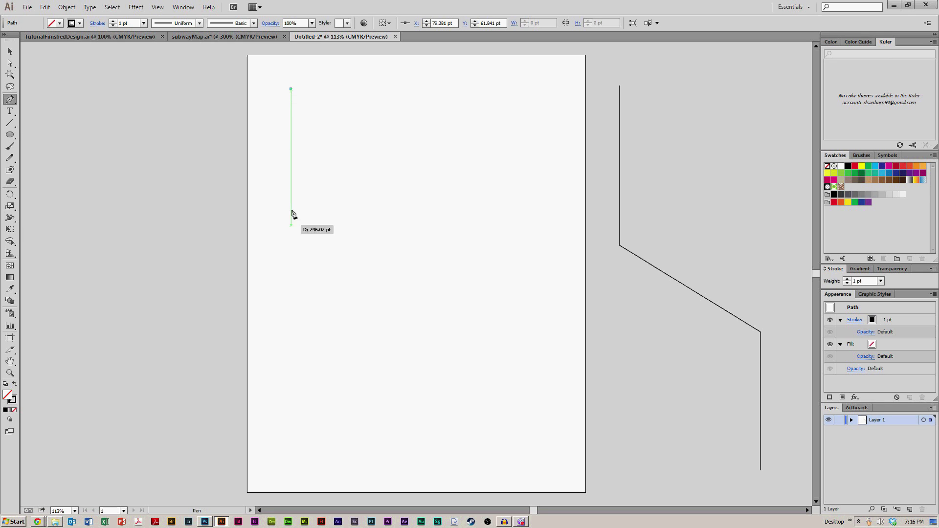
click(291, 250)
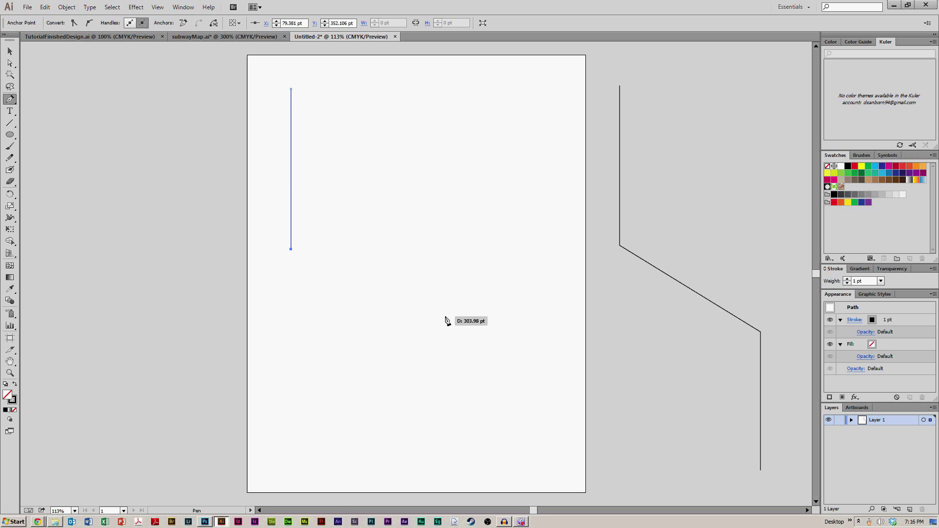
shift+click(445, 321)
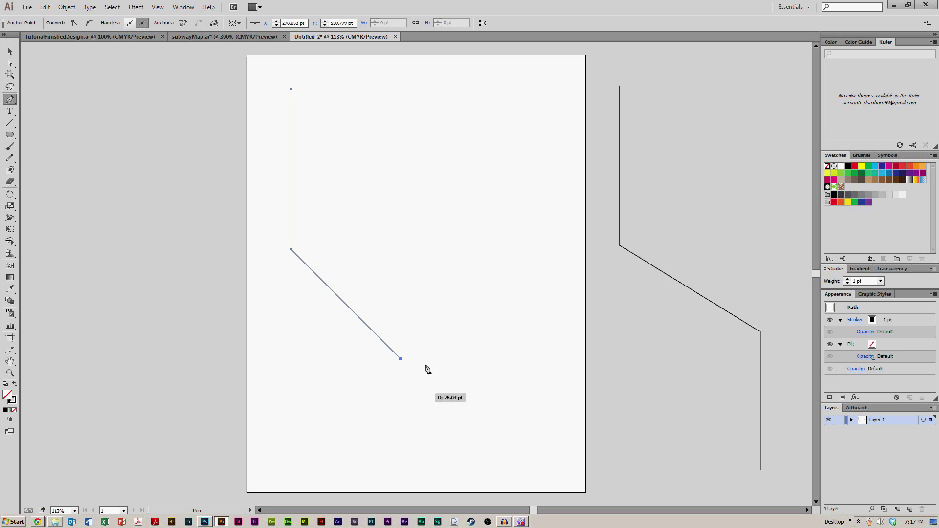
click(401, 482)
key(v)
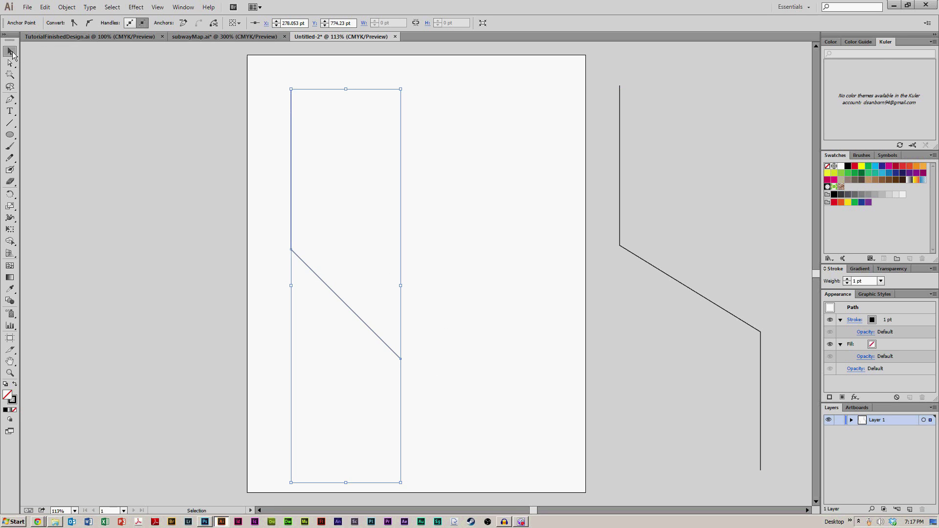
drag(289, 195, 357, 176)
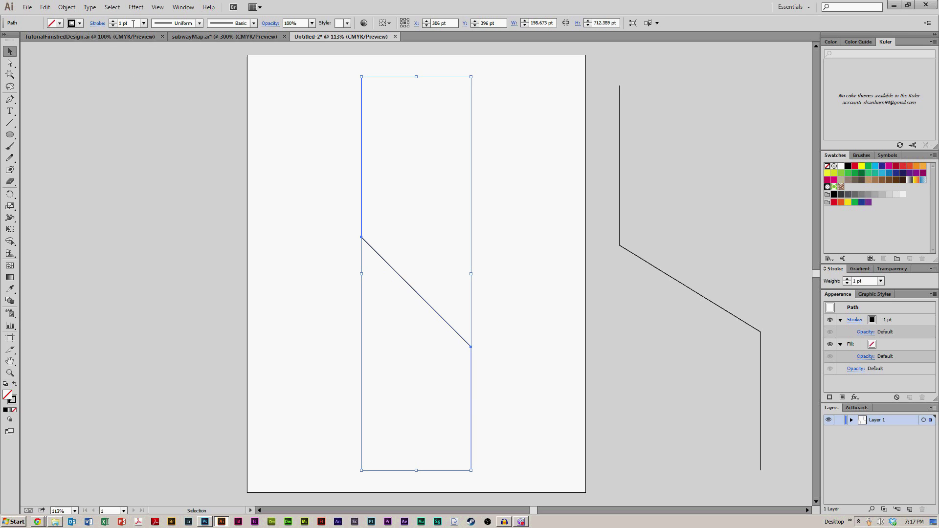
- Raise the route line's stroke weight through 4 and 6 pt up to 10 pt
click(113, 24)
text(4)
key(Return)
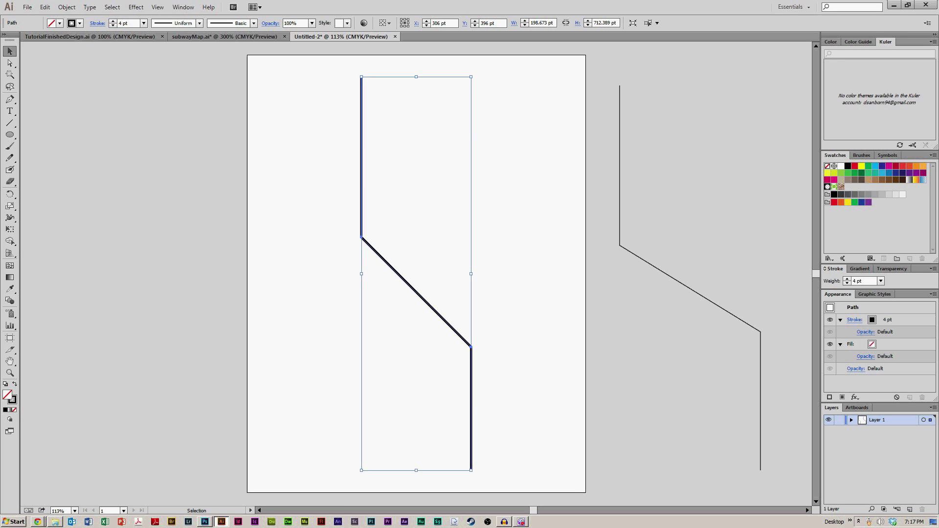
click(113, 20)
text(6)
key(Return)
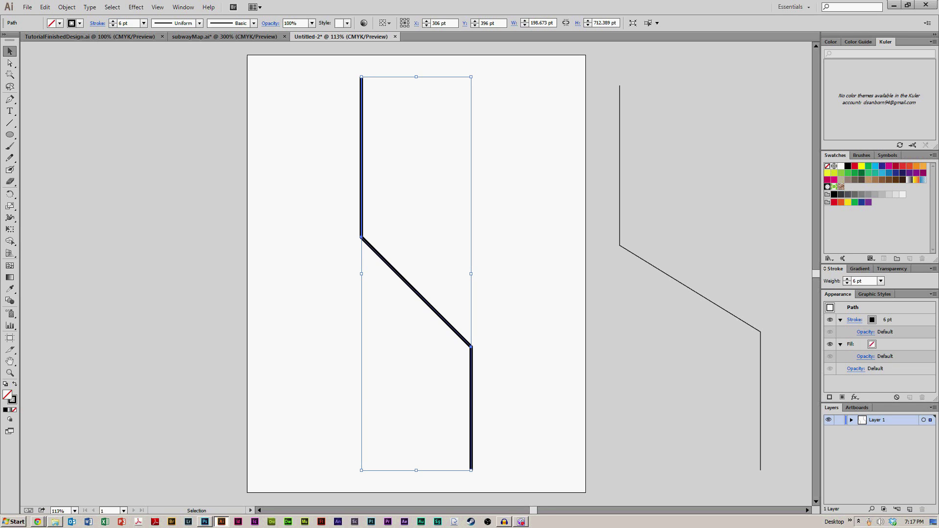
click(112, 21)
click(112, 21)
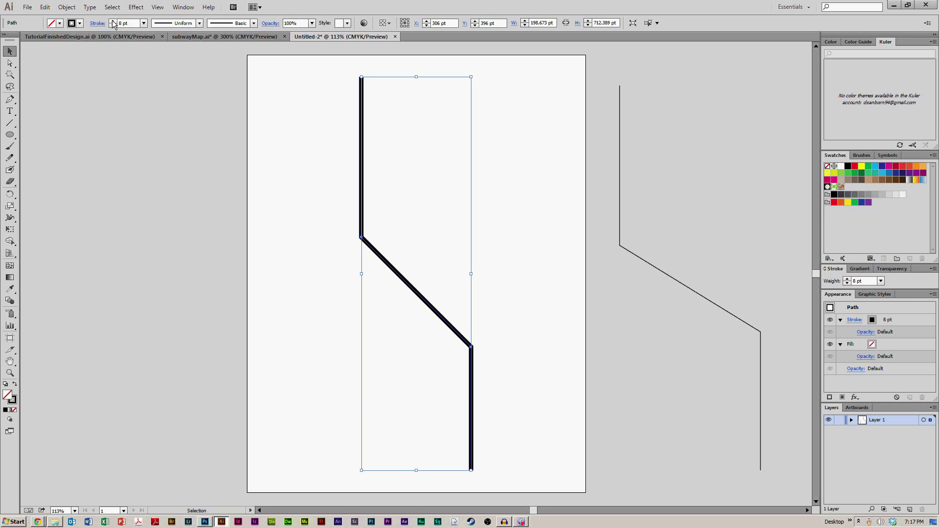
click(113, 22)
click(113, 21)
- Reselect the thick route line, nudge it, then return it to its original spot
click(279, 243)
drag(259, 147, 614, 429)
click(505, 219)
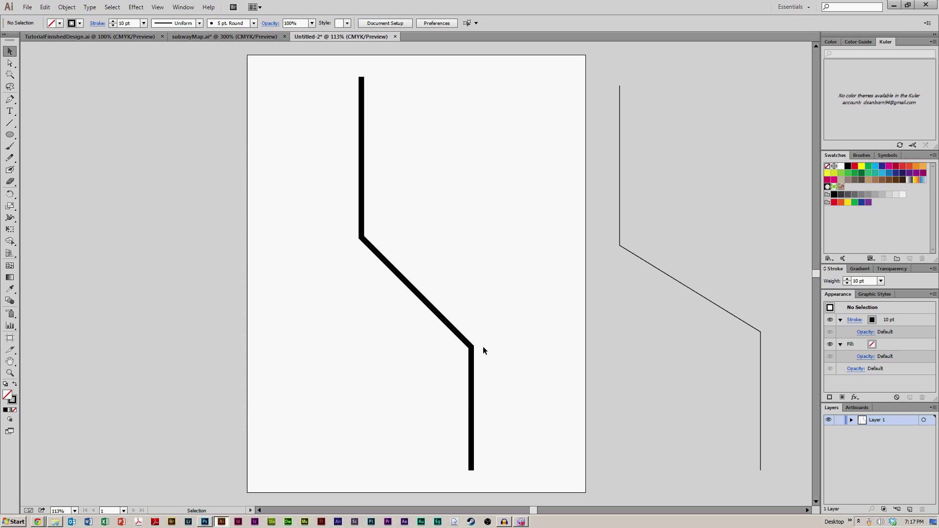
drag(314, 90, 460, 118)
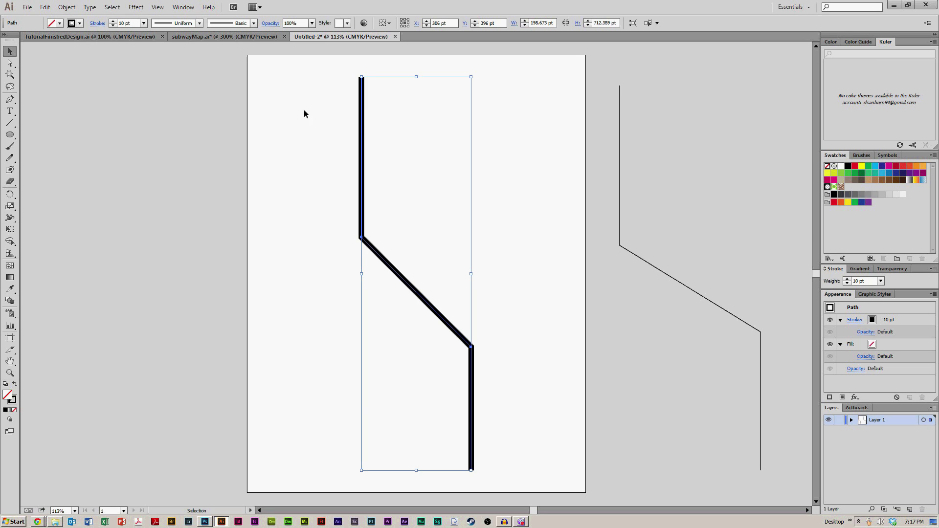
drag(357, 117, 352, 115)
click(299, 127)
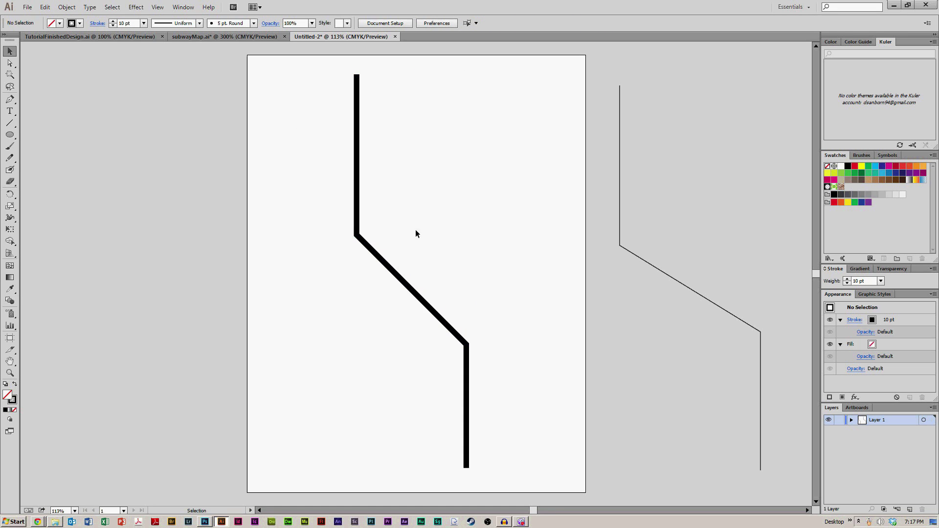
drag(356, 151, 361, 153)
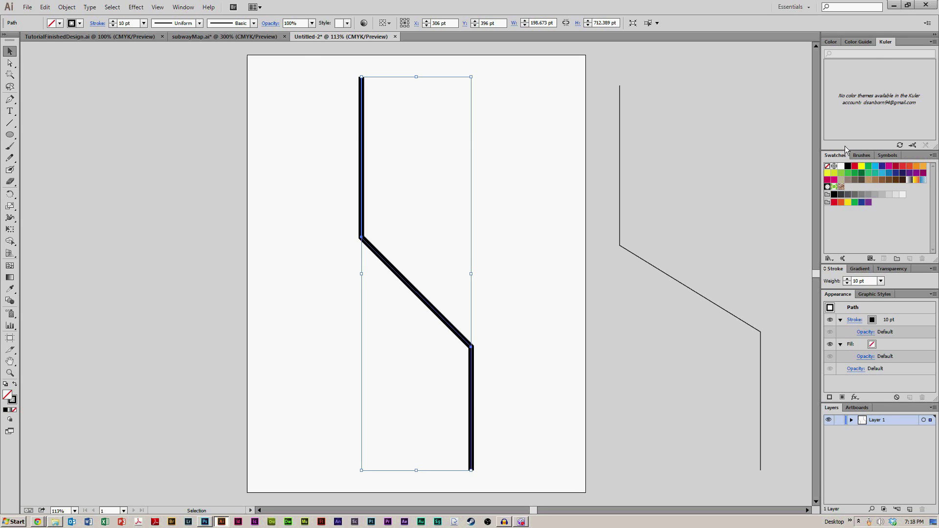
- Set the route's fill to None and its stroke to blue #3e45ce
click(881, 166)
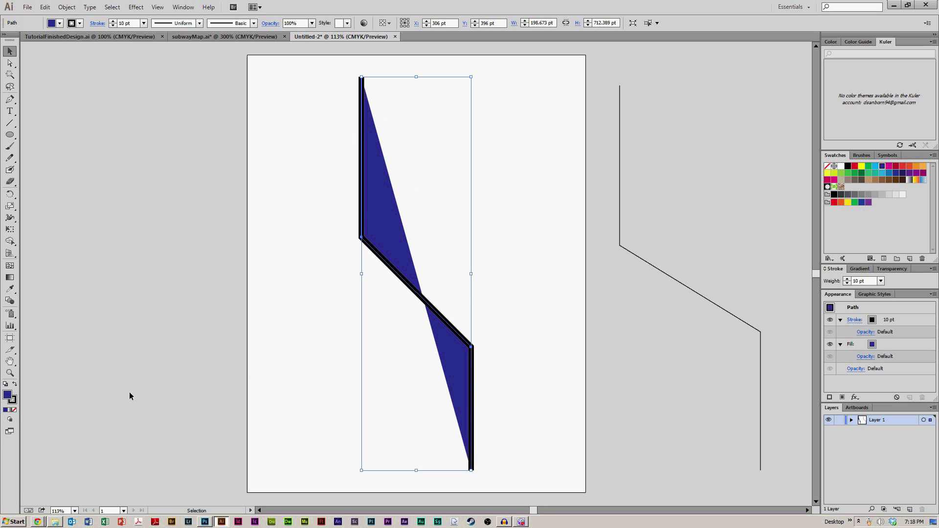
click(827, 167)
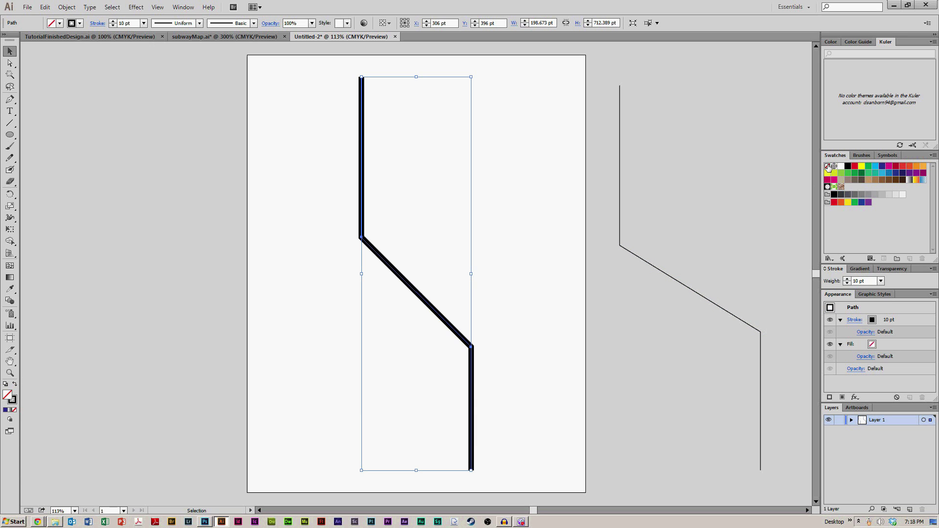
click(14, 399)
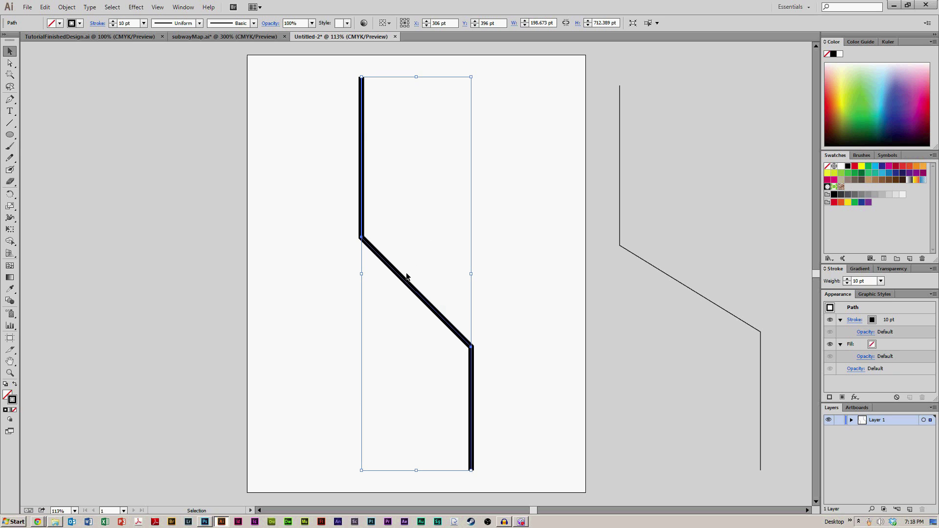
click(881, 166)
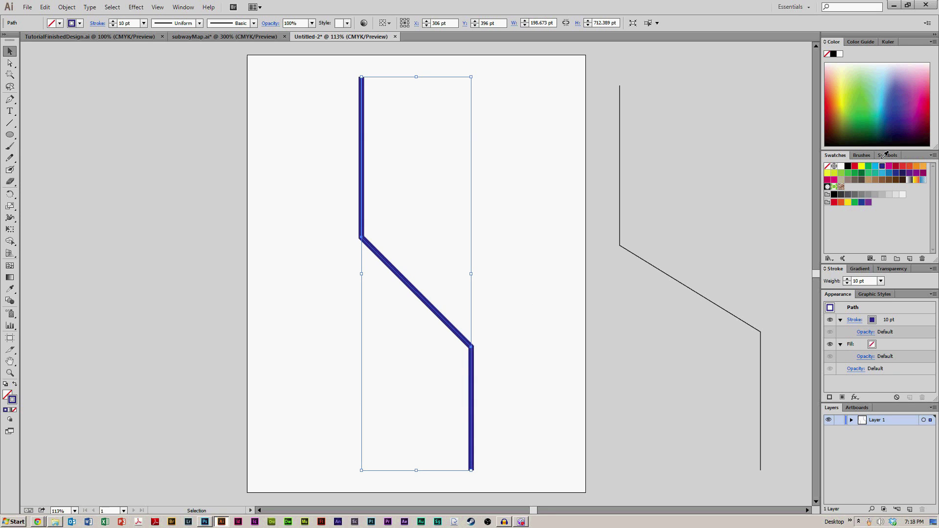
double_click(12, 402)
drag(299, 273, 288, 281)
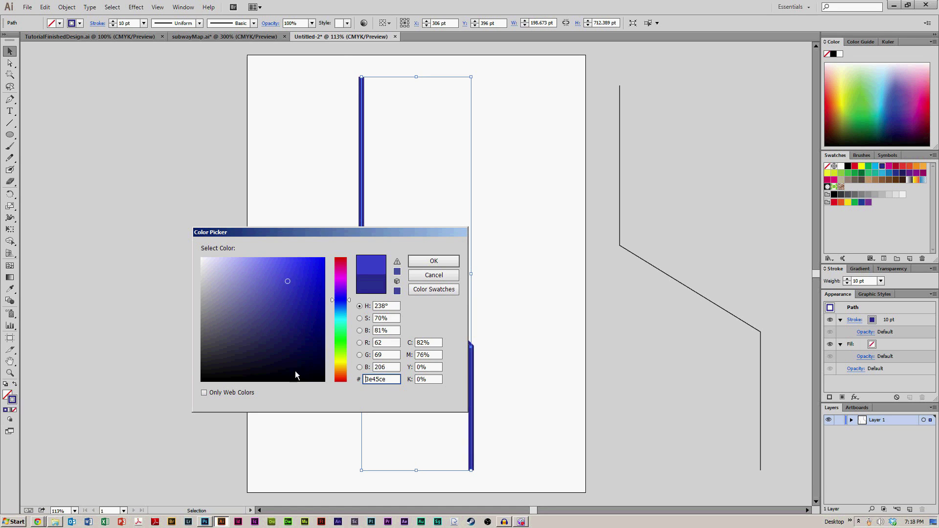
click(420, 265)
- Shift the blue route line down slightly, deselect it, and view the subwayMap reference
click(523, 279)
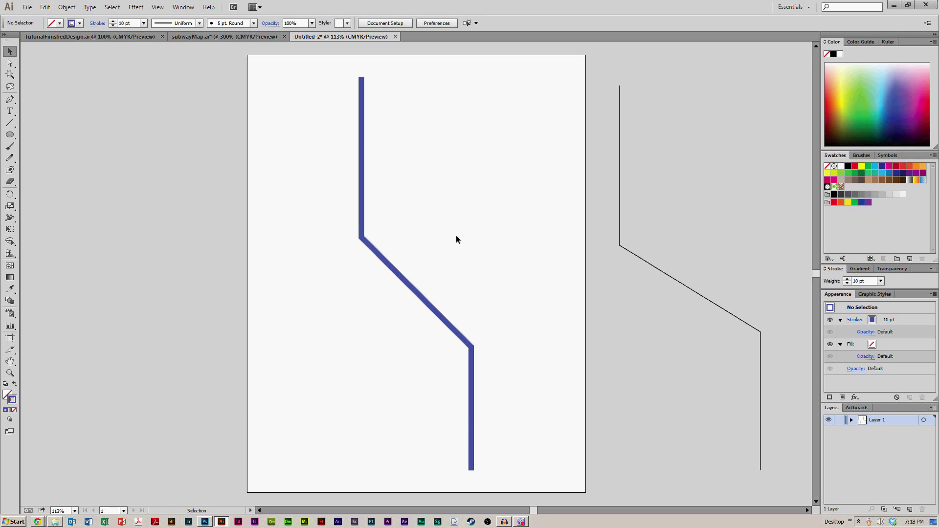
drag(458, 240, 375, 312)
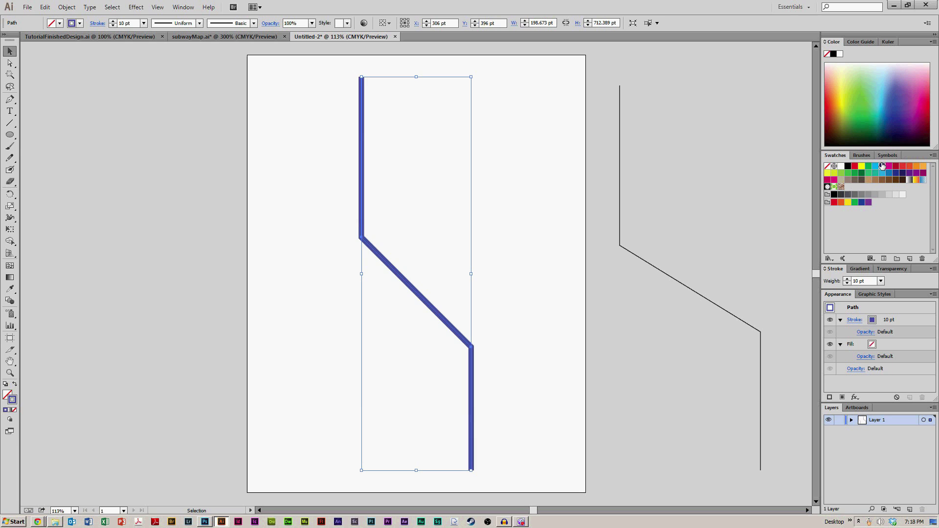
click(554, 314)
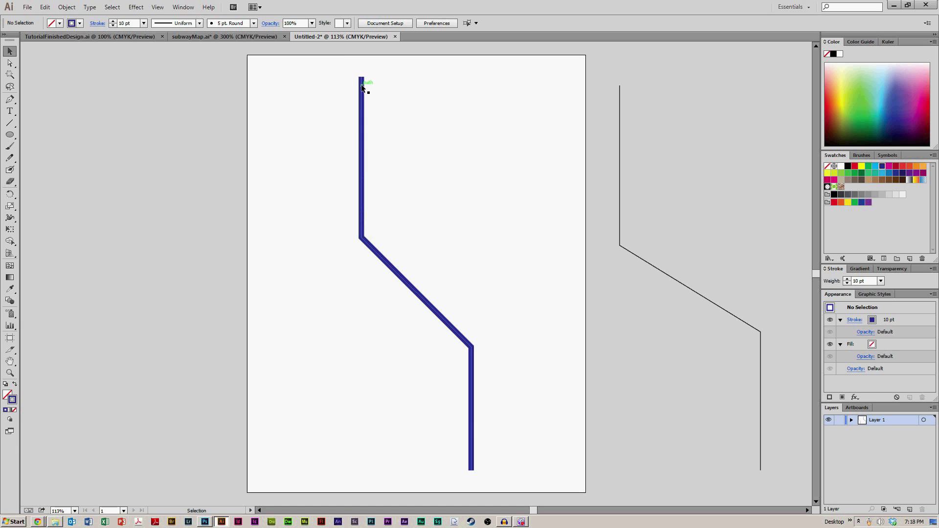
drag(361, 227, 361, 237)
key(a)
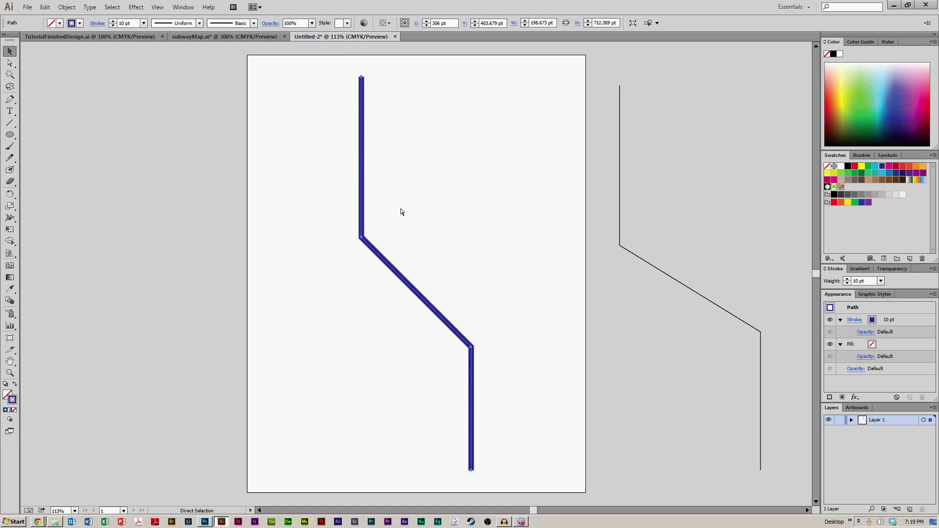
key(v)
click(294, 194)
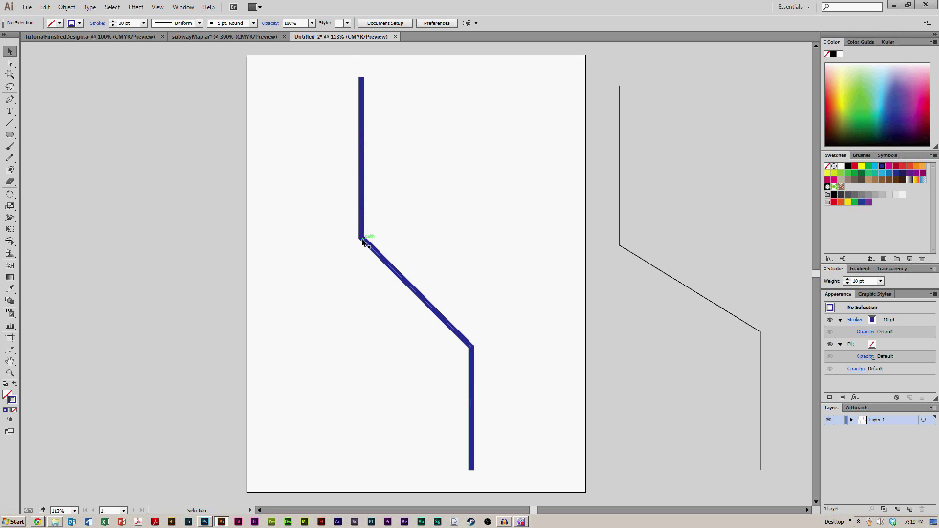
click(203, 36)
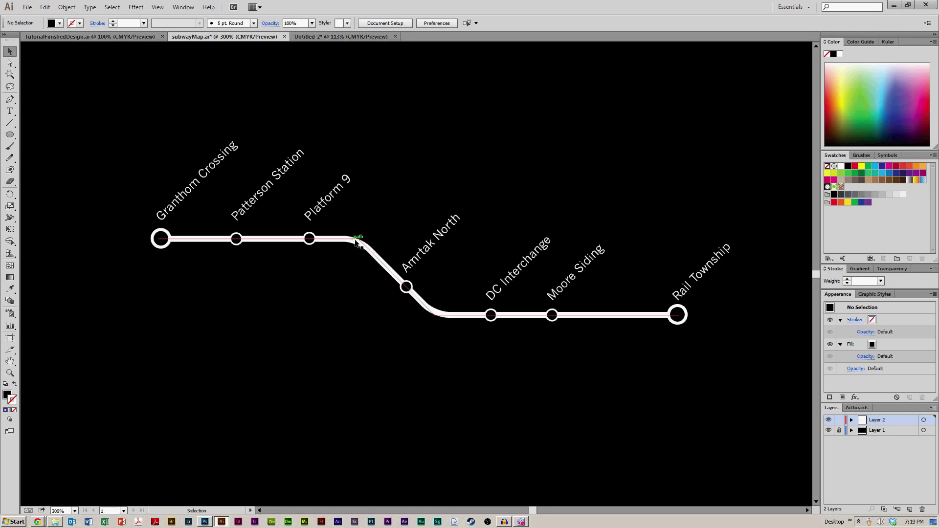
- Select the blue route and open Effect > Stylize > Round Corners with Preview on
click(345, 37)
drag(308, 114, 508, 376)
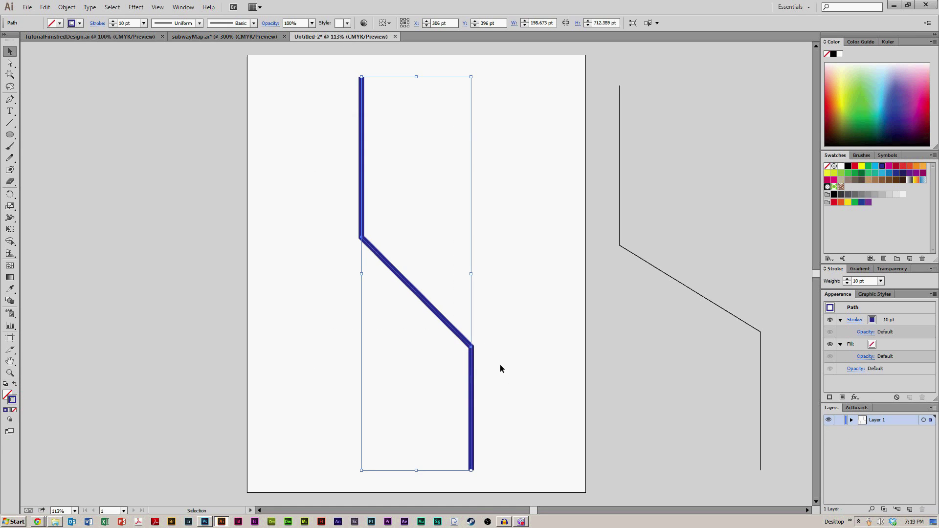
click(136, 7)
mouse_move(172, 113)
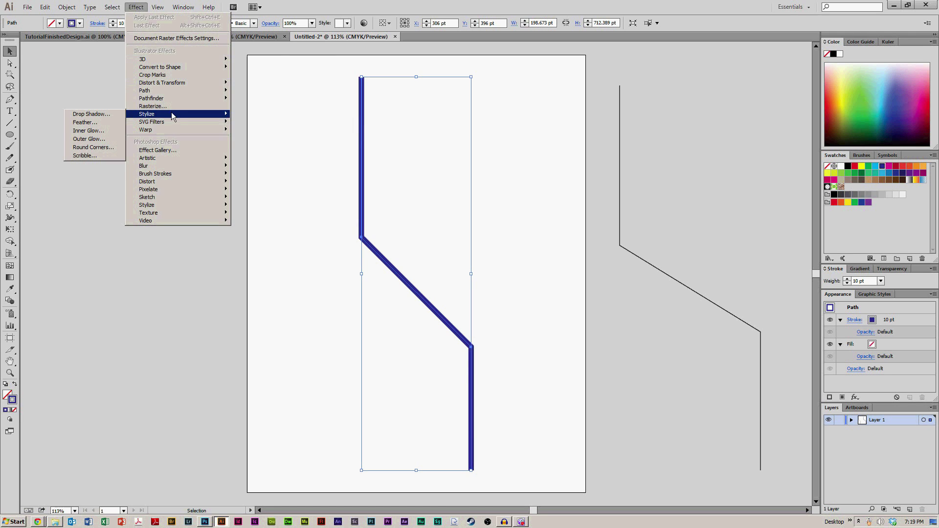
click(115, 149)
drag(483, 227, 567, 124)
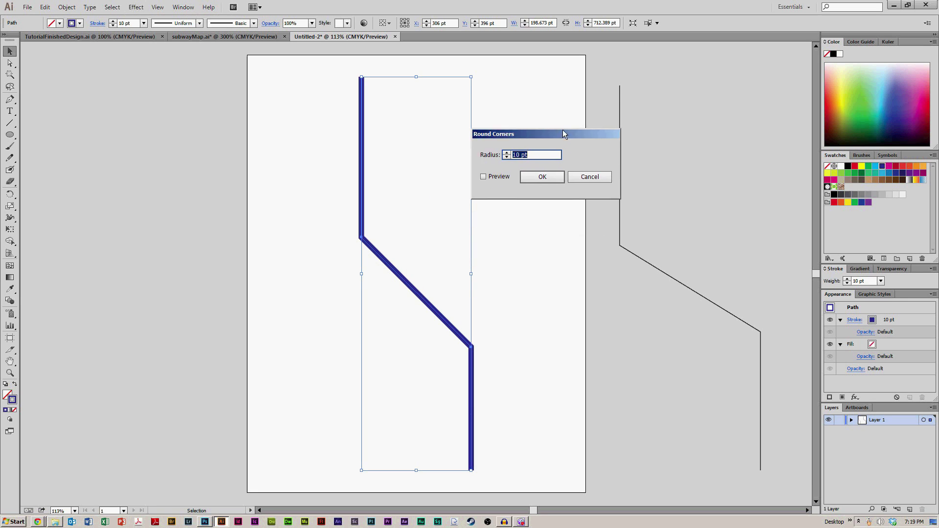
double_click(534, 144)
triple_click(534, 145)
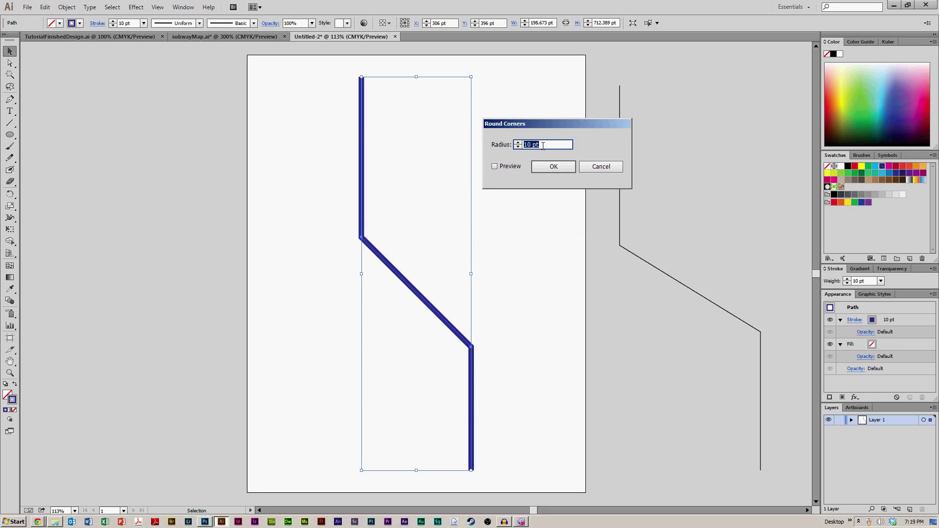
click(495, 167)
- Compare 20 and 200 pt radii, then apply a 20 pt corner radius
triple_click(543, 146)
text(20)
click(502, 169)
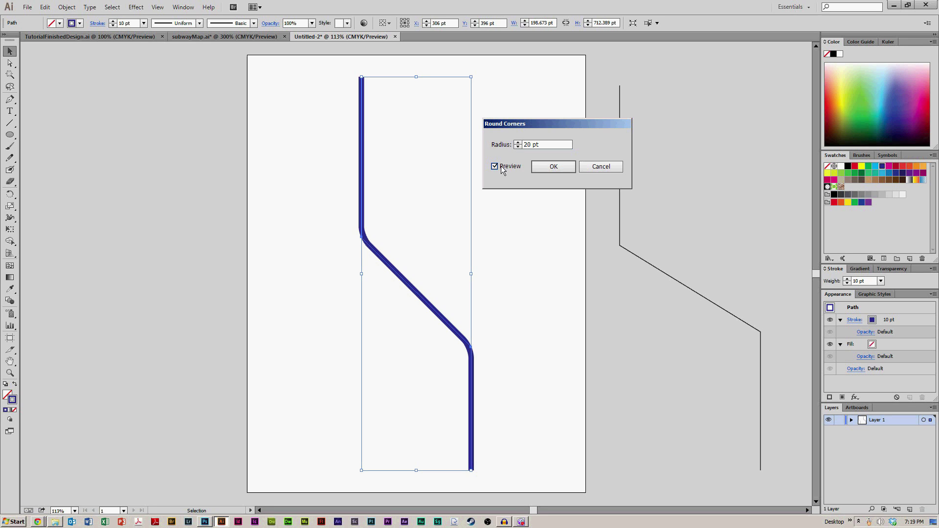
triple_click(543, 145)
text(200)
key(Tab)
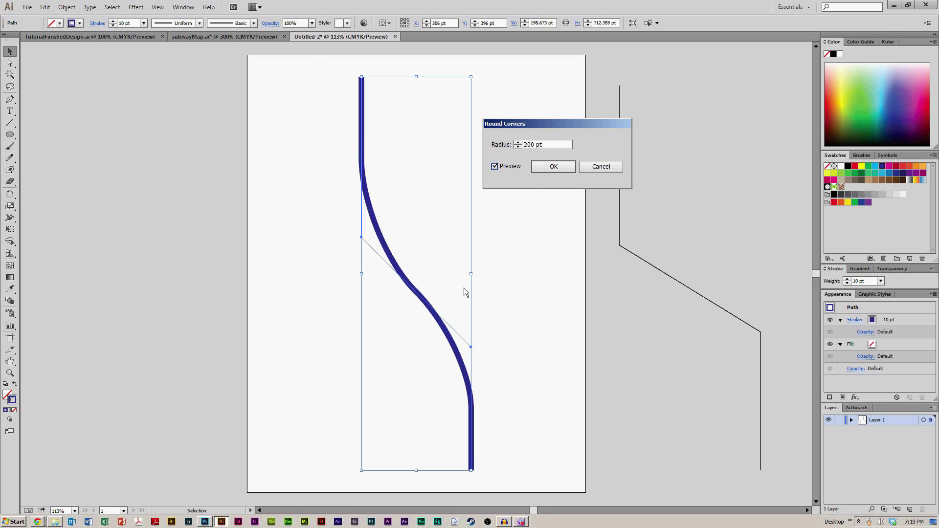
key(shift+Tab)
text(20)
key(Return)
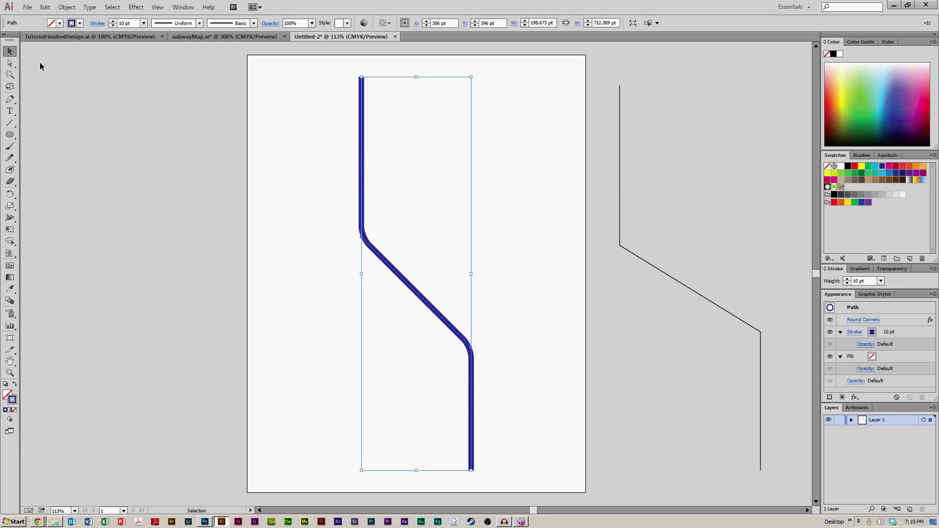
click(169, 120)
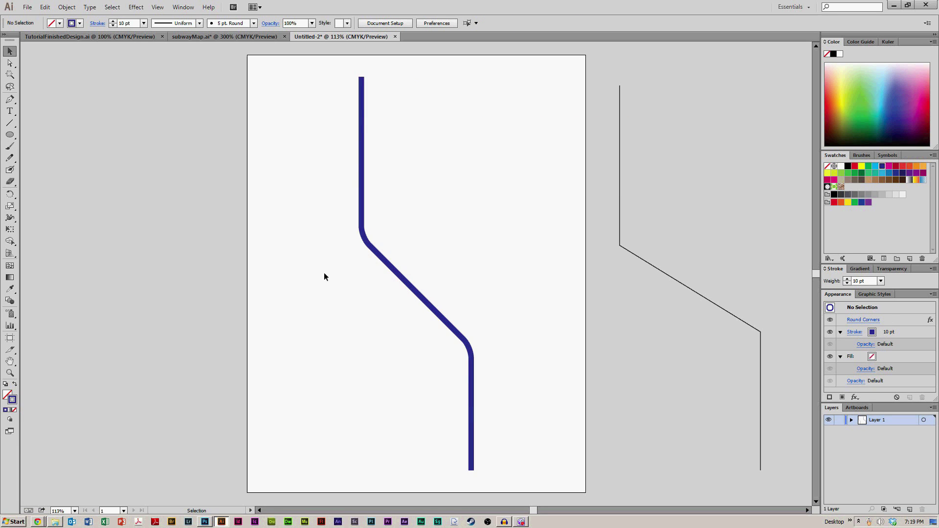
- Deselect the blue route and choose the Ellipse Tool from the shape tools
click(360, 134)
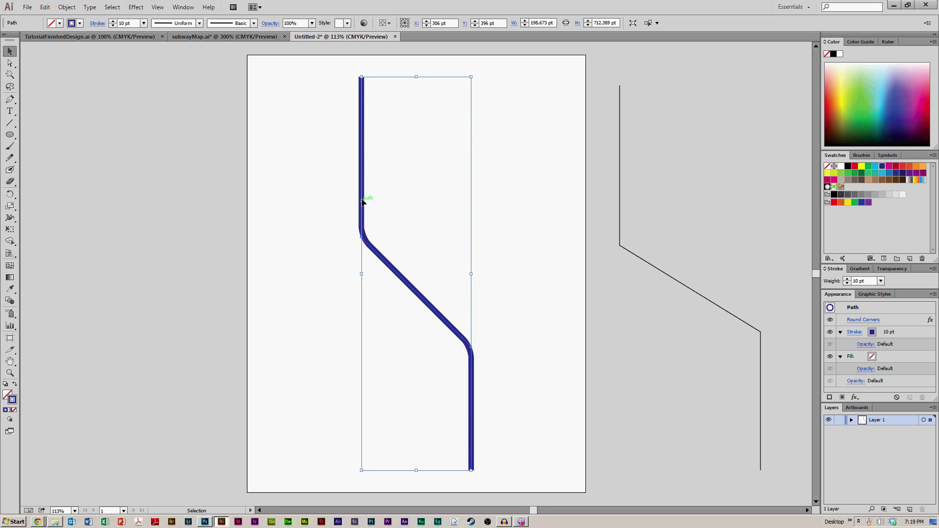
click(496, 285)
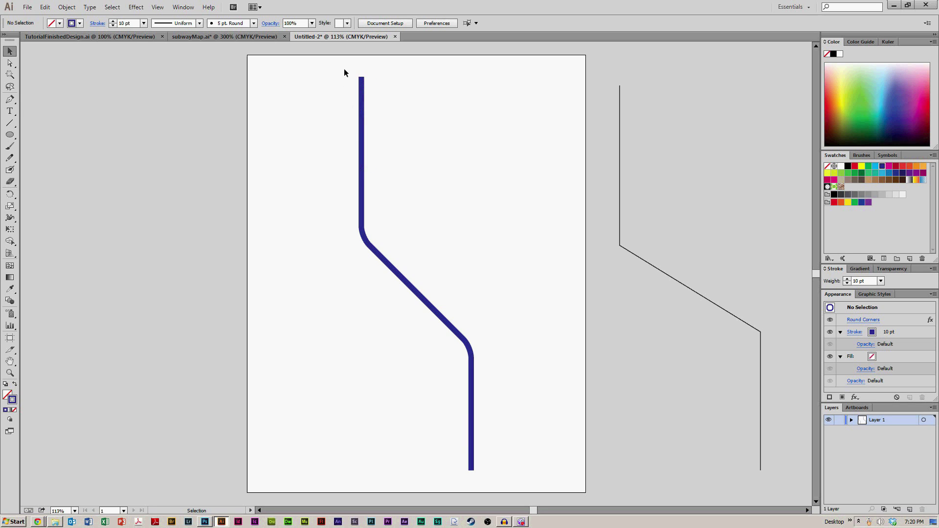
click(11, 139)
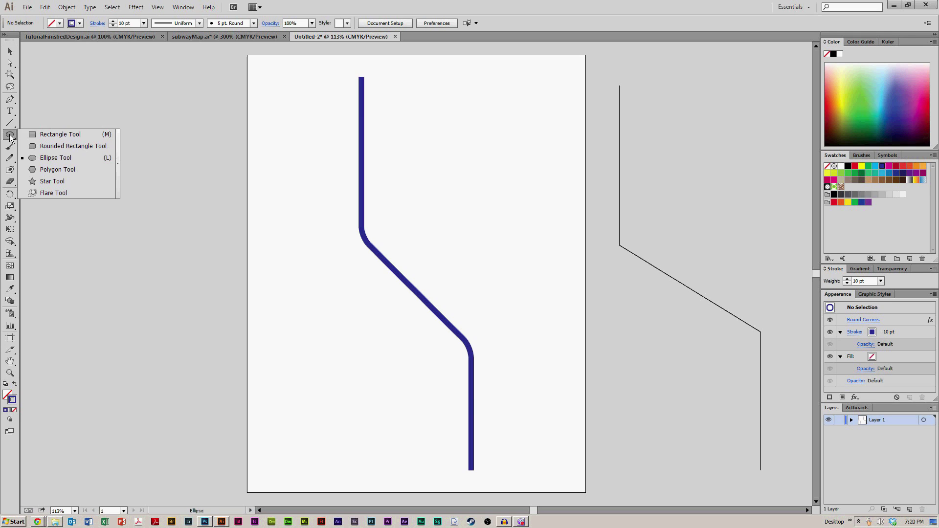
click(84, 134)
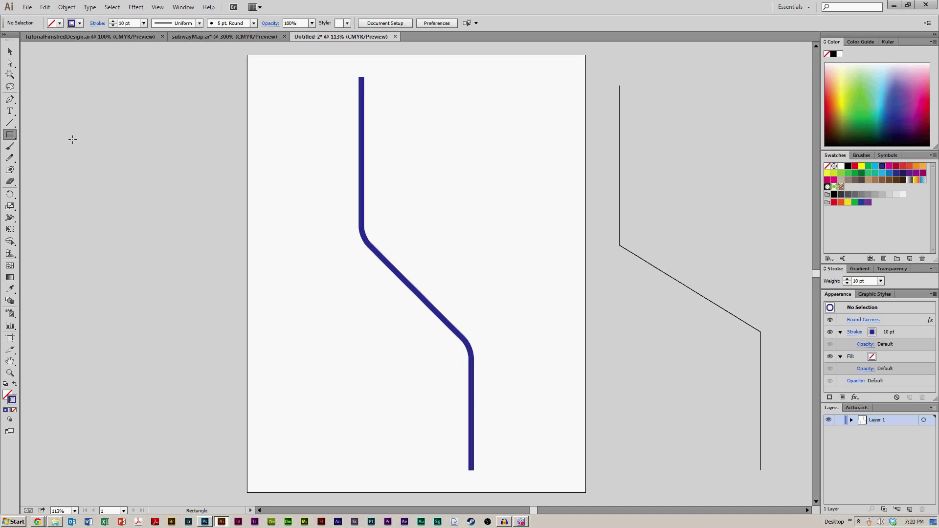
click(12, 139)
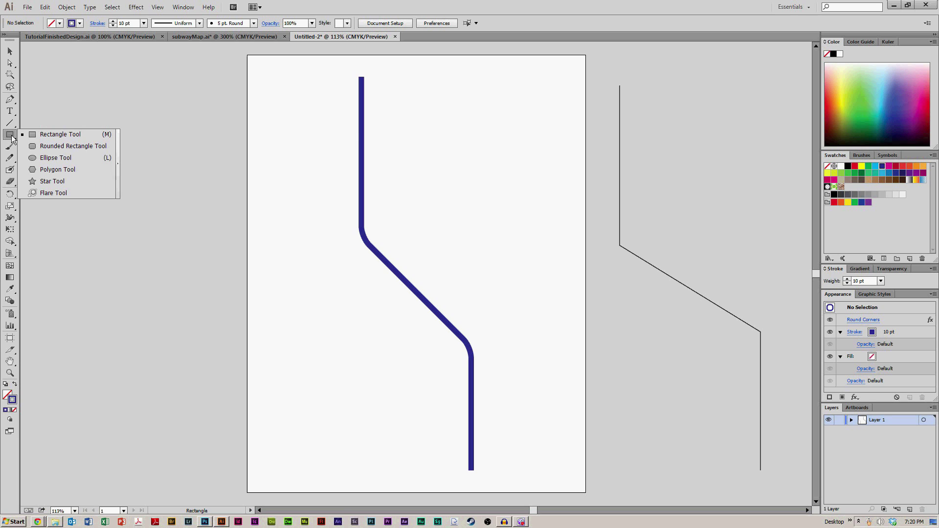
click(83, 157)
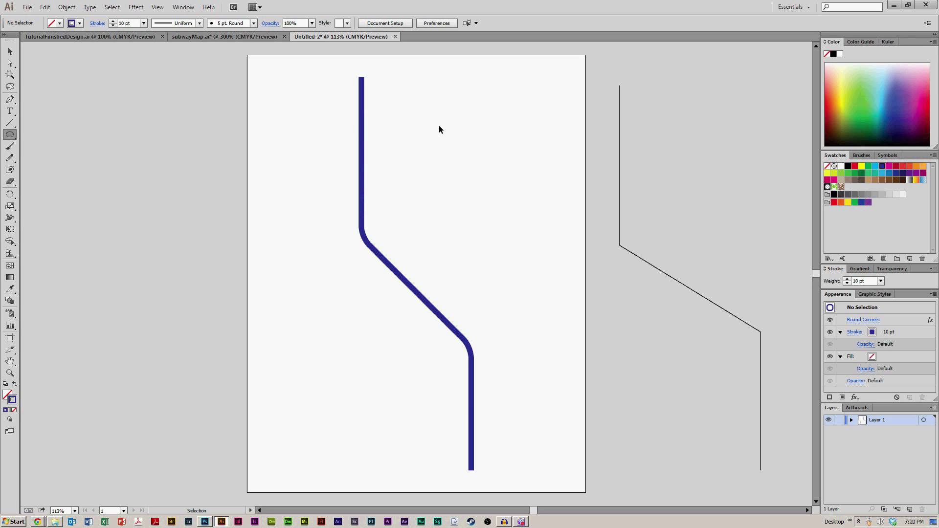
- Zoom to 400% and pan the view so the blue route's top end is centred
key(ctrl+plus)
click(9, 51)
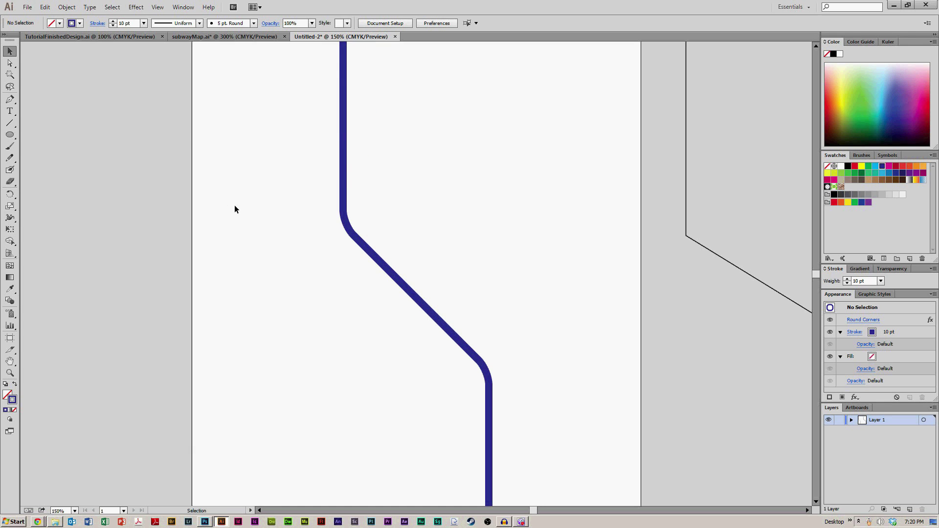
key(ctrl)
key(ctrl+plus)
key(ctrl+plus)
key(ctrl+plus)
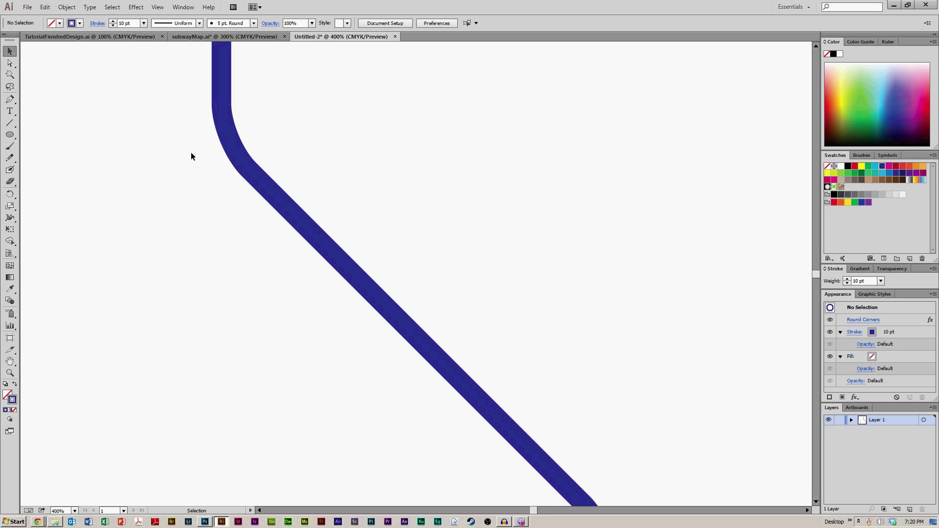
key(space)
drag(191, 153, 185, 235)
drag(171, 117, 170, 176)
drag(167, 64, 237, 206)
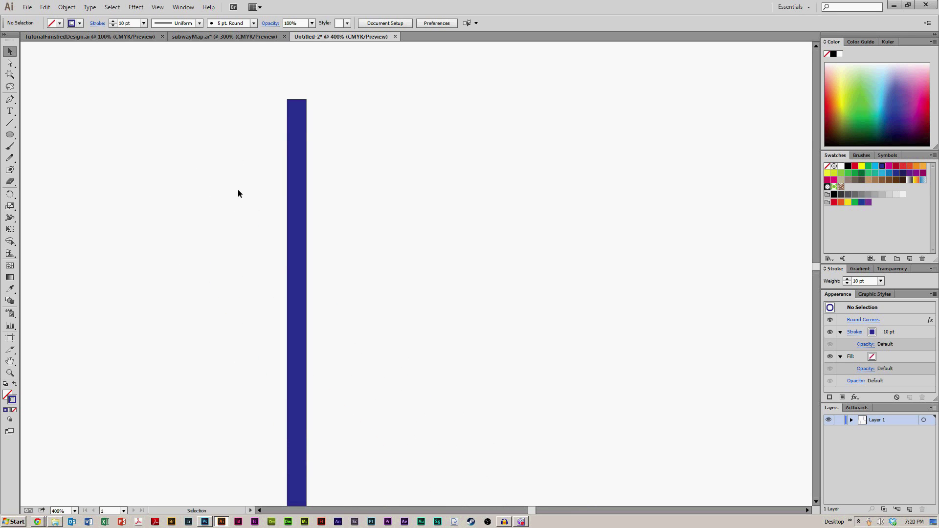
key(space)
drag(358, 119, 343, 224)
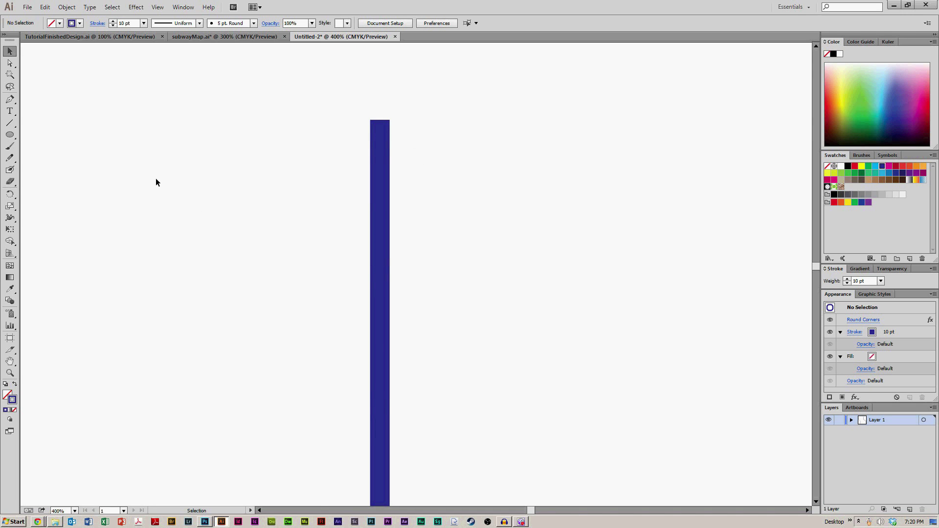
click(8, 136)
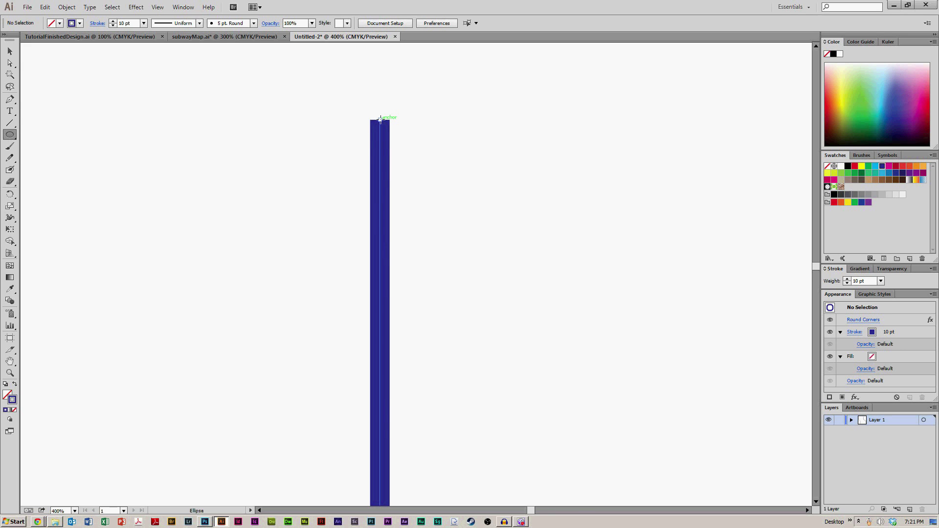
- Draw a 22.173 pt blue-outlined circle centred on the route's top anchor
drag(381, 118, 450, 64)
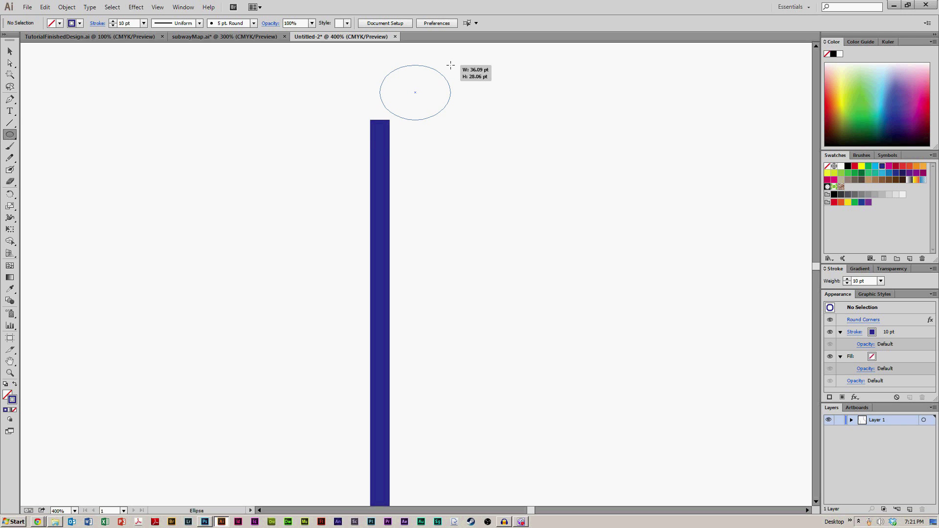
mouse_move(450, 65)
mouse_down()
mouse_move(455, 38)
mouse_move(464, 52)
mouse_move(426, 73)
mouse_move(404, 112)
mouse_move(447, 83)
mouse_move(414, 110)
mouse_move(435, 94)
mouse_move(516, 72)
mouse_move(432, 119)
mouse_move(488, 106)
mouse_move(394, 118)
mouse_move(342, 149)
mouse_move(289, 220)
mouse_move(468, 84)
mouse_move(438, 98)
mouse_move(350, 178)
mouse_move(436, 95)
mouse_move(381, 142)
mouse_move(411, 145)
mouse_move(413, 105)
mouse_move(494, 100)
mouse_move(417, 139)
mouse_move(652, 133)
mouse_move(393, 133)
mouse_move(480, 141)
mouse_move(401, 129)
mouse_up()
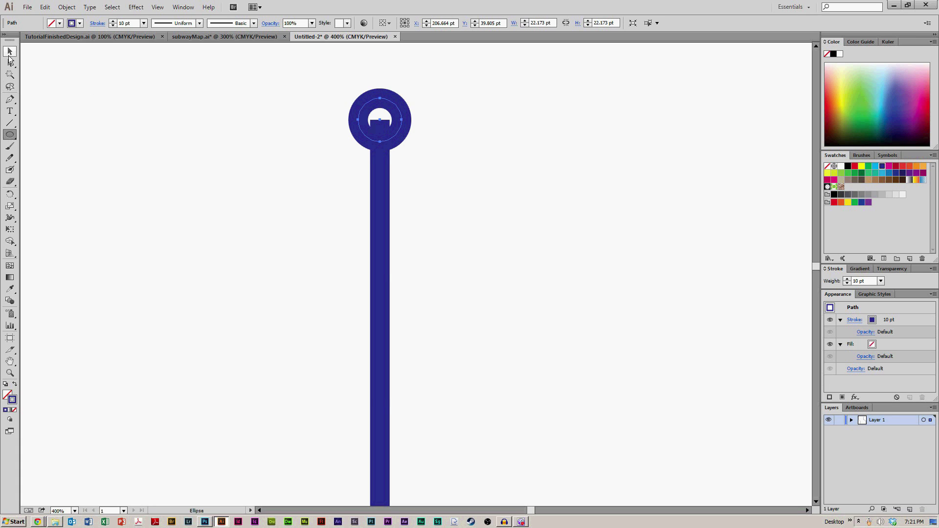
click(9, 55)
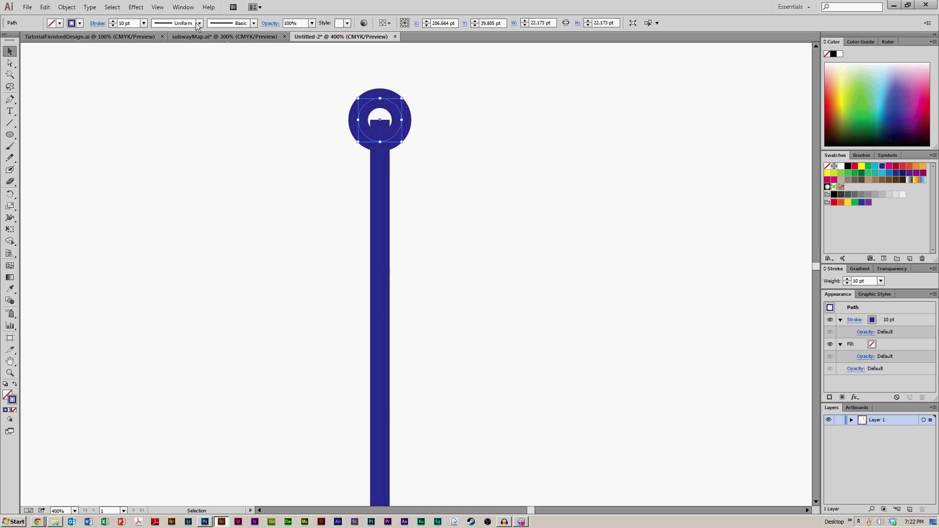
- Set the station circle's stroke weight to 5 pt
click(125, 23)
text(5)
key(Return)
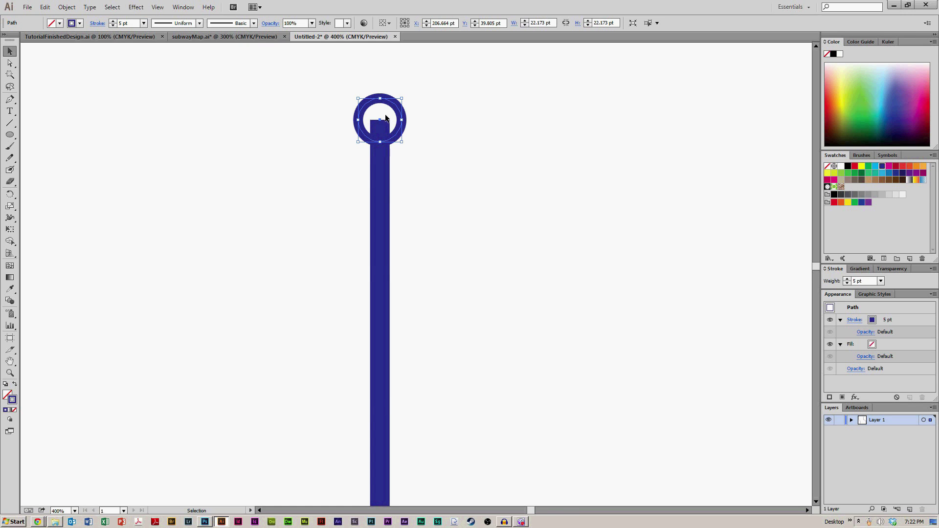
click(231, 112)
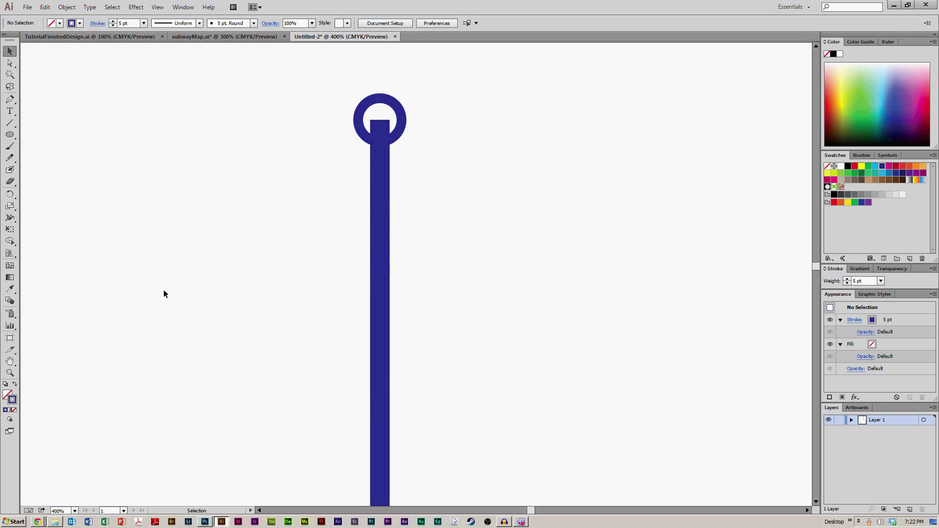
- Give the station circle a white fill
click(397, 102)
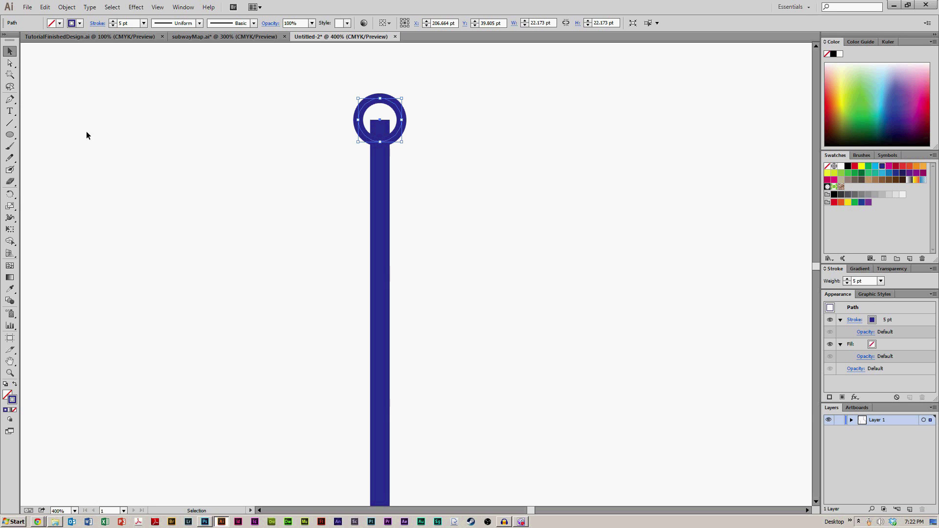
click(8, 396)
click(882, 166)
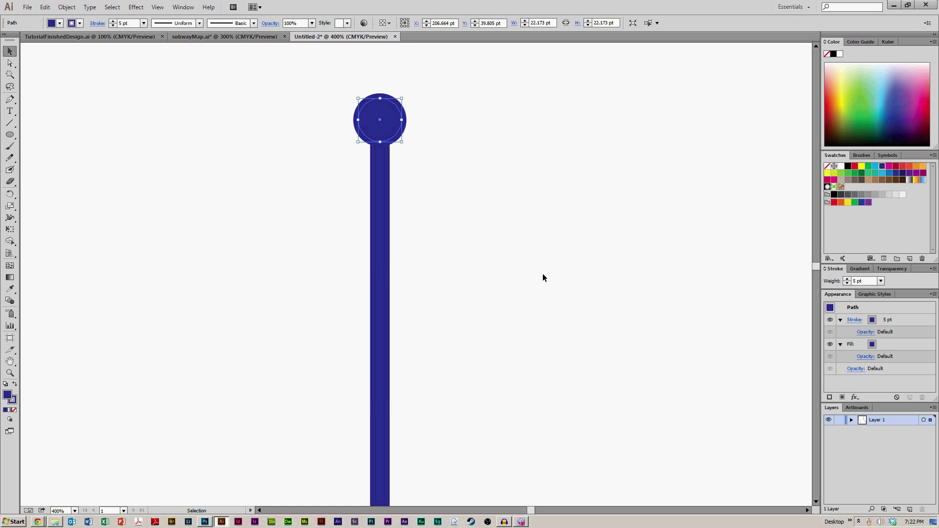
click(840, 167)
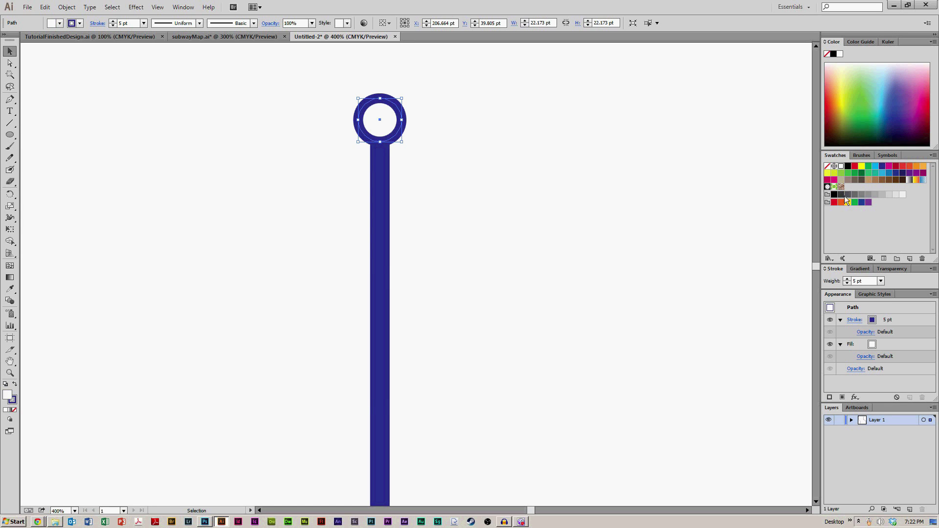
click(516, 164)
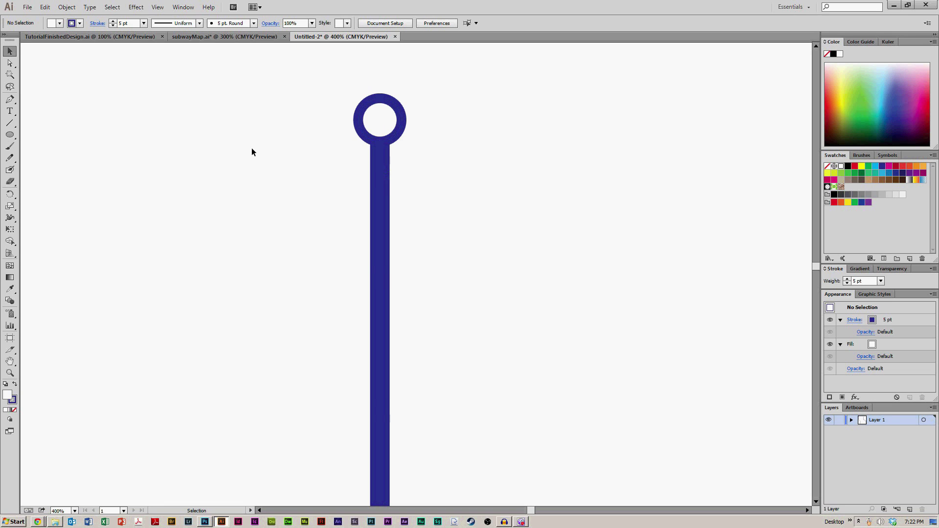
- Duplicate the station circle twice toward the page's upper right
key(a)
key(ctrl+minus)
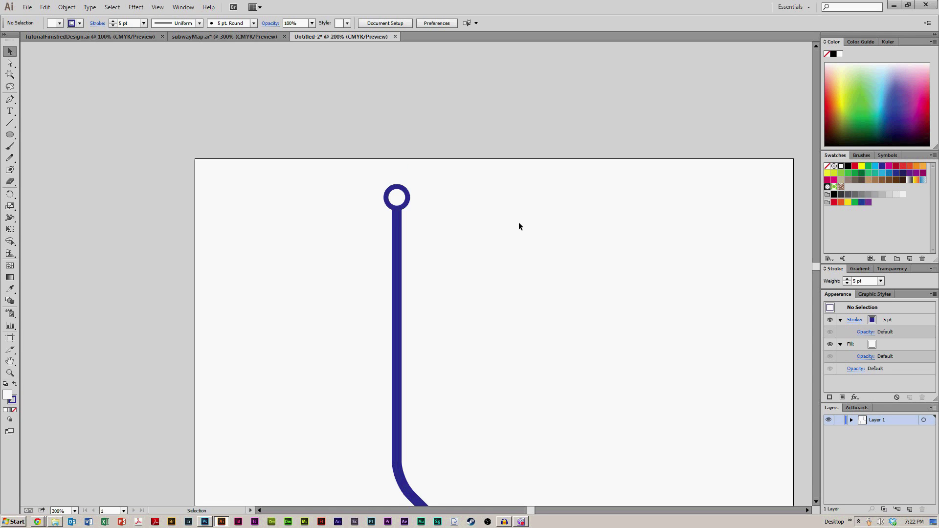
key(ctrl+minus)
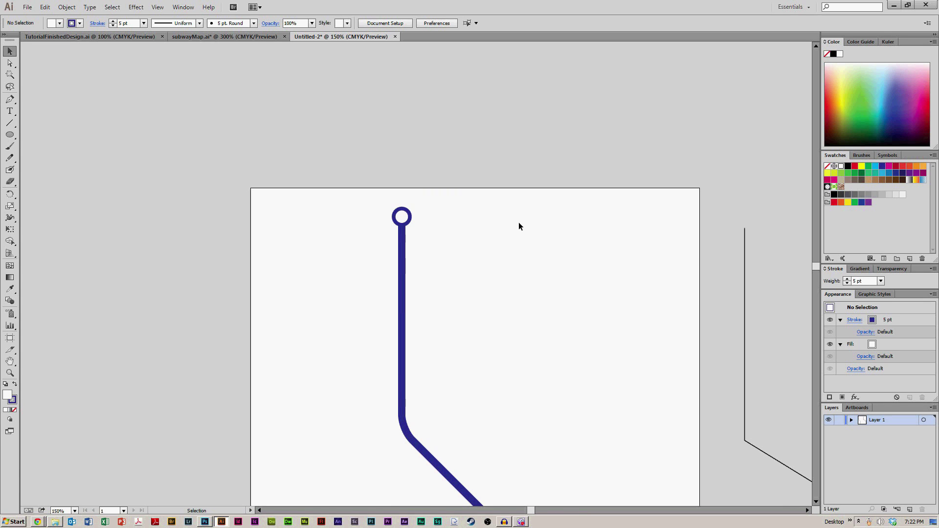
drag(555, 382, 491, 268)
click(338, 97)
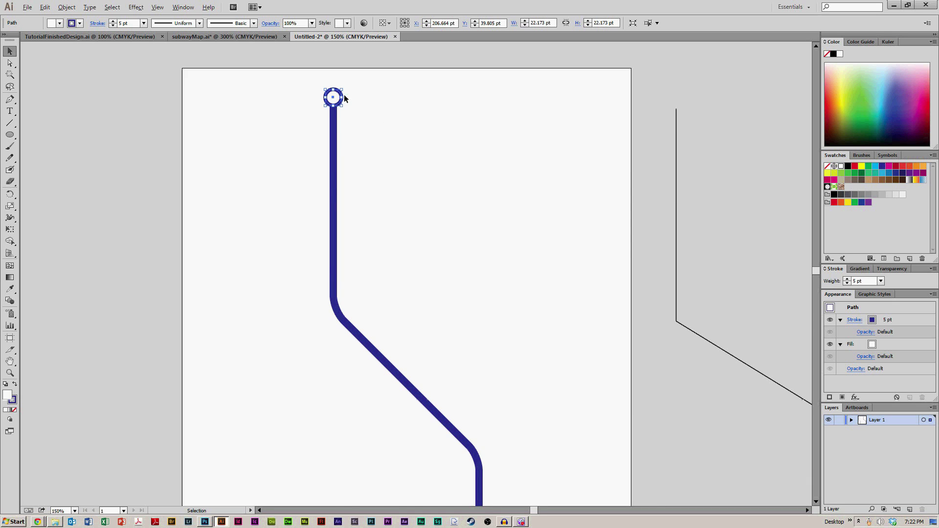
drag(337, 99, 595, 128)
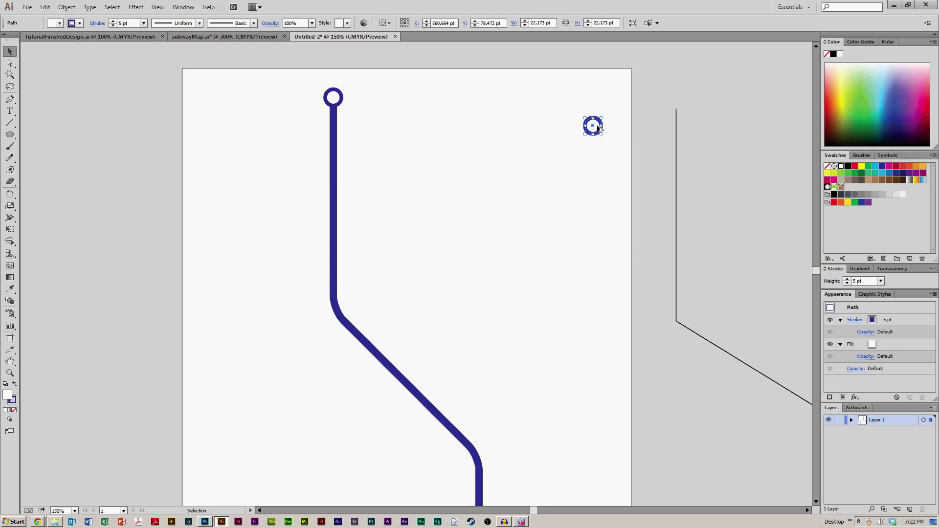
drag(600, 129, 599, 161)
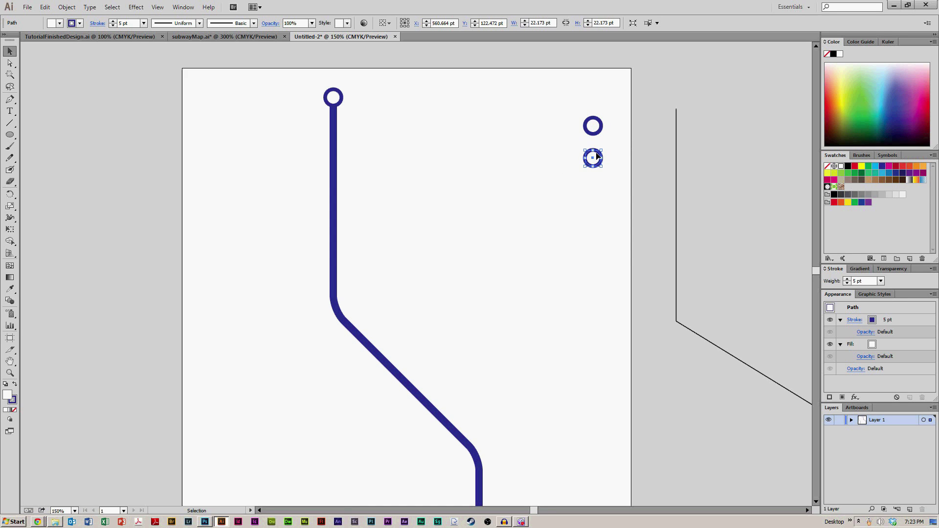
- Give the lower copy a 2 pt outline and shrink it to about 18.241 pt
click(129, 23)
text(3)
key(Return)
click(113, 26)
drag(601, 166, 600, 165)
click(586, 209)
click(601, 122)
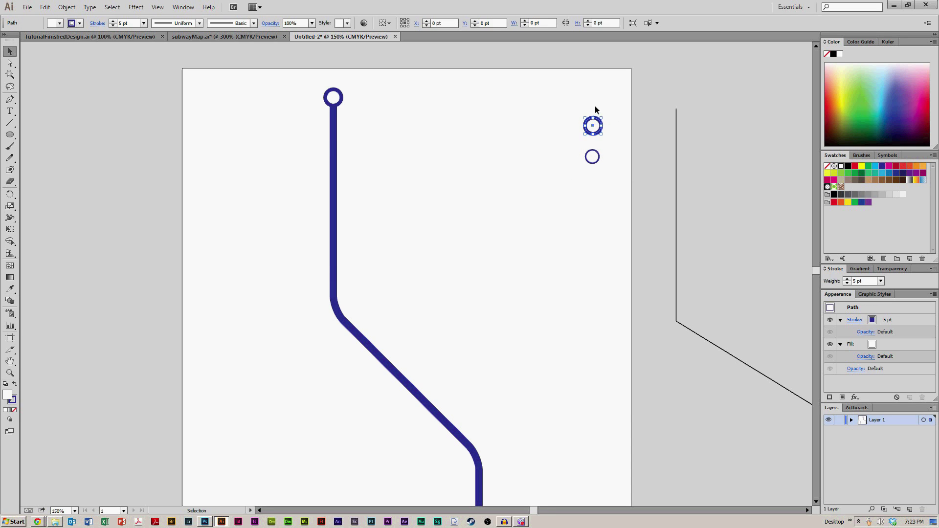
click(591, 150)
click(593, 125)
- Place copies of the thin white circle as stations along the blue route
click(596, 151)
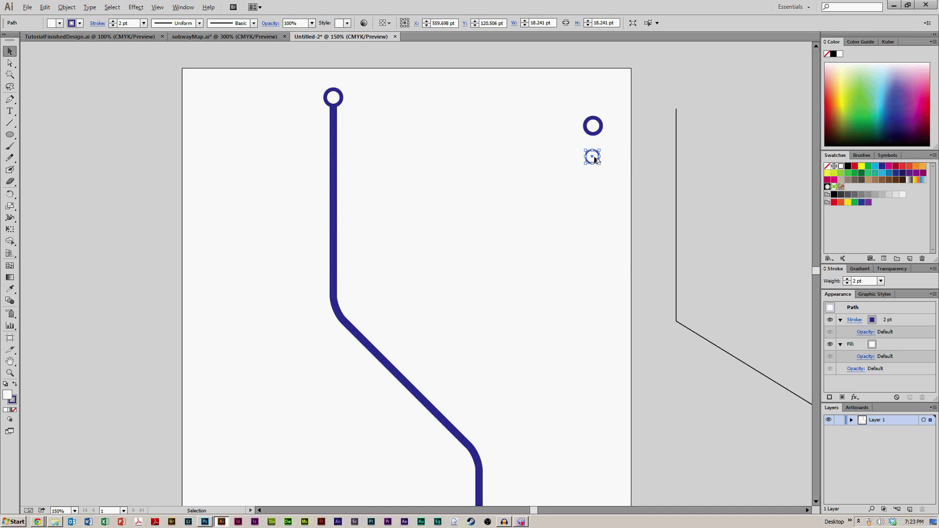
drag(596, 161, 333, 271)
scroll(371, 265, down, 1)
scroll(372, 244, down, 3)
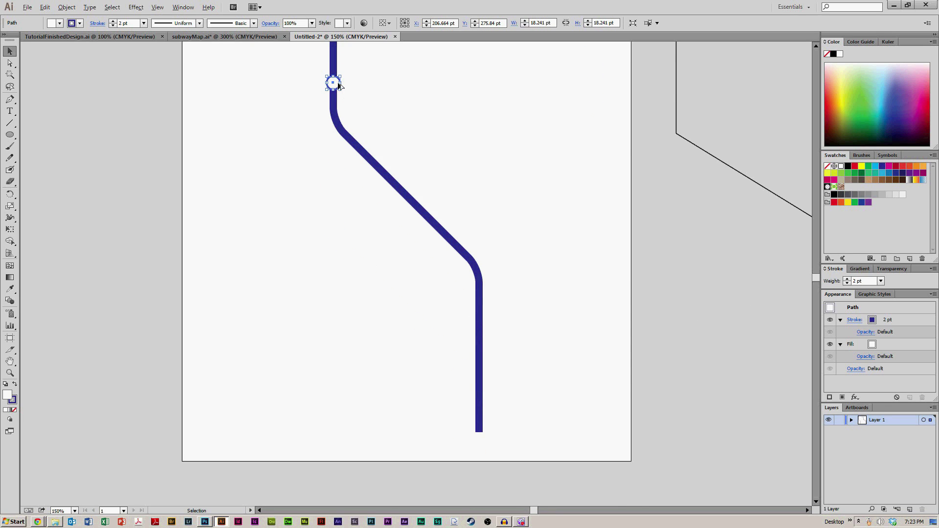
drag(338, 85, 478, 320)
scroll(579, 288, up, 2)
scroll(572, 289, down, 2)
scroll(533, 346, up, 3)
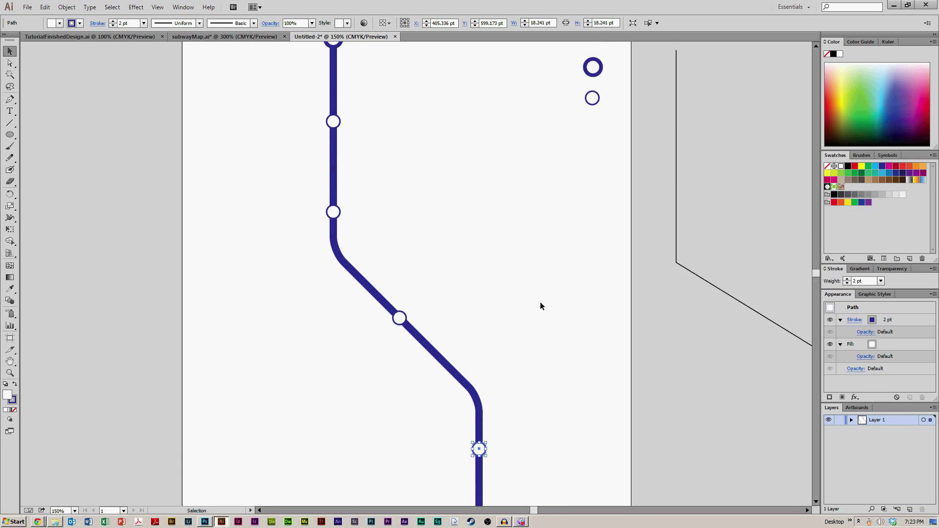
- Copy the thick-outlined circle onto the route's lower end
drag(594, 96, 520, 454)
scroll(518, 318, down, 3)
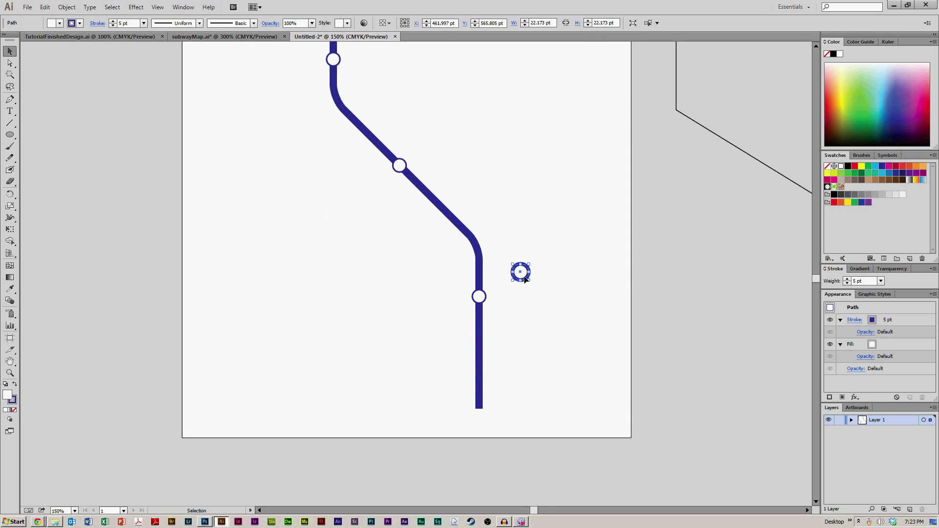
drag(521, 278, 483, 415)
click(520, 375)
scroll(553, 383, up, 2)
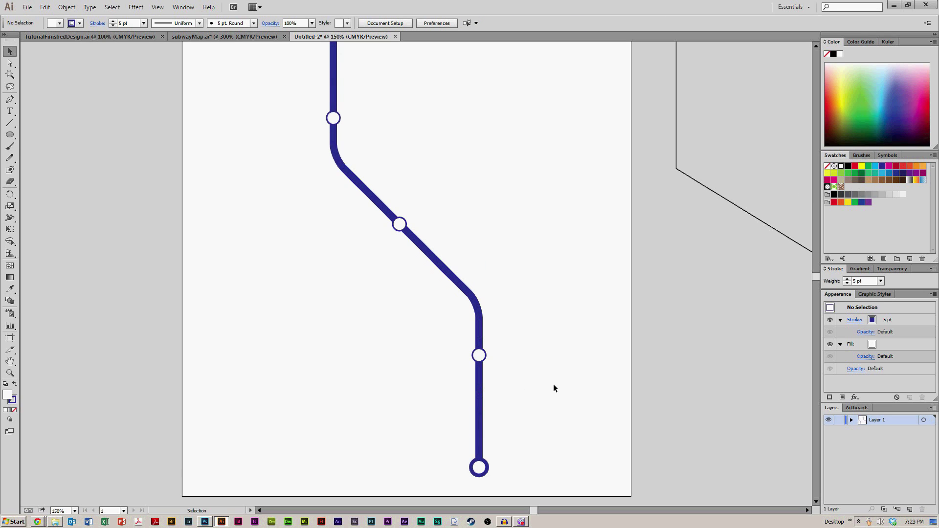
- Delete the spare circles and the stray line near the upper right
key(ctrl+minus)
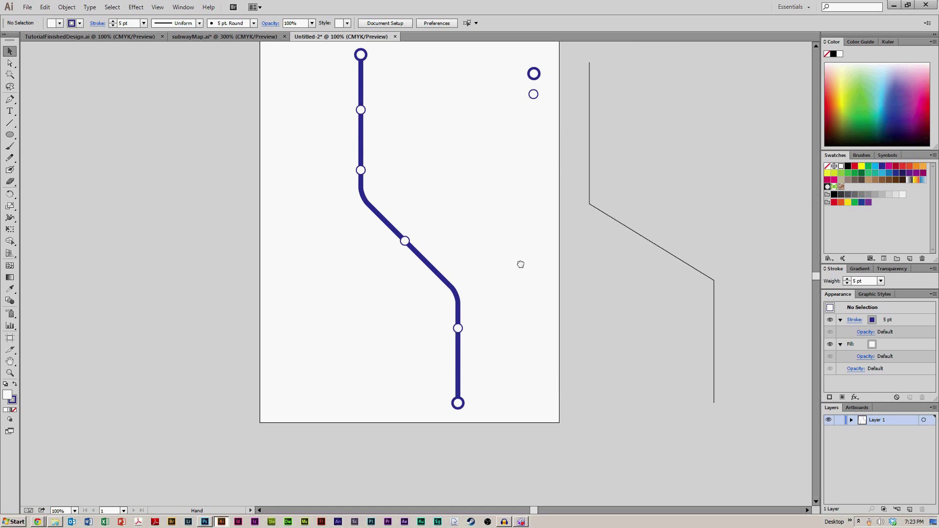
scroll(523, 274, up, 1)
drag(518, 73, 661, 183)
key(Delete)
- Nudge the whole subway route slightly to the right
drag(317, 73, 506, 438)
drag(448, 316, 452, 316)
click(509, 314)
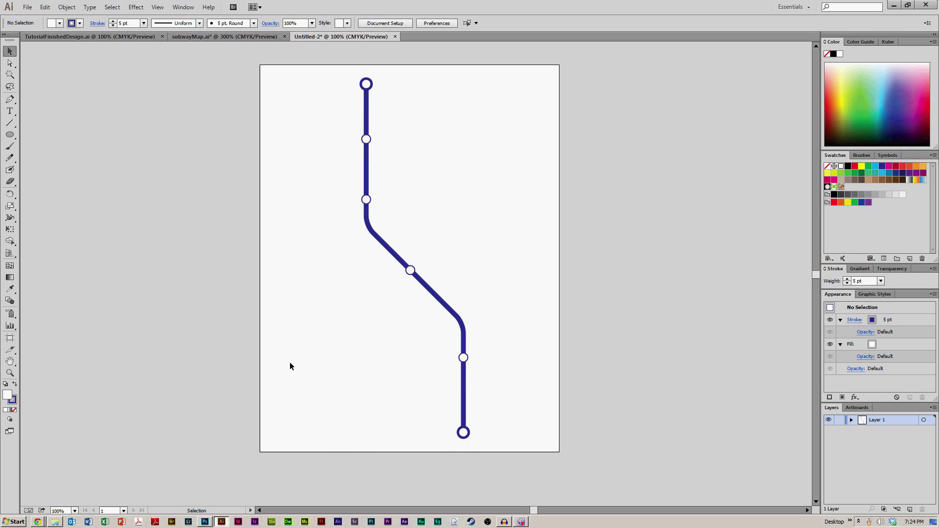
- Type a 'Grand Central Station' text label next to the top station circle
click(11, 113)
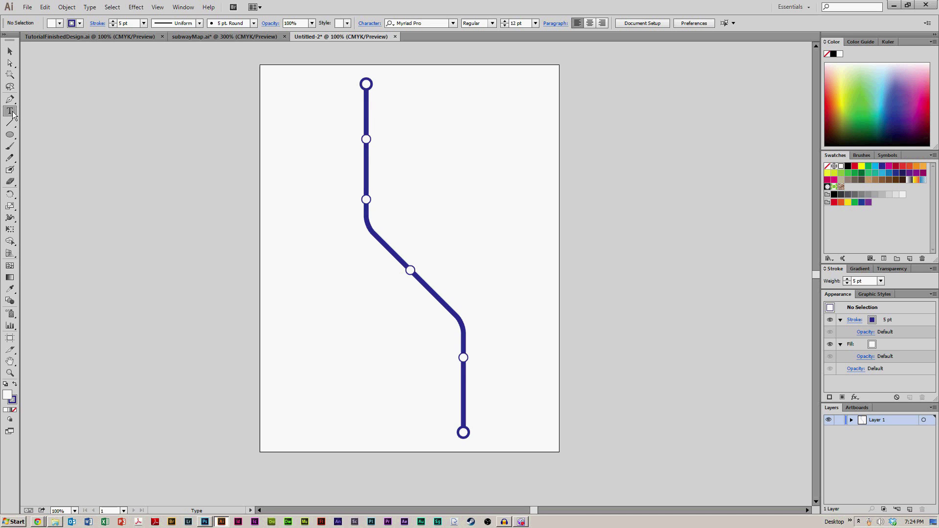
click(382, 89)
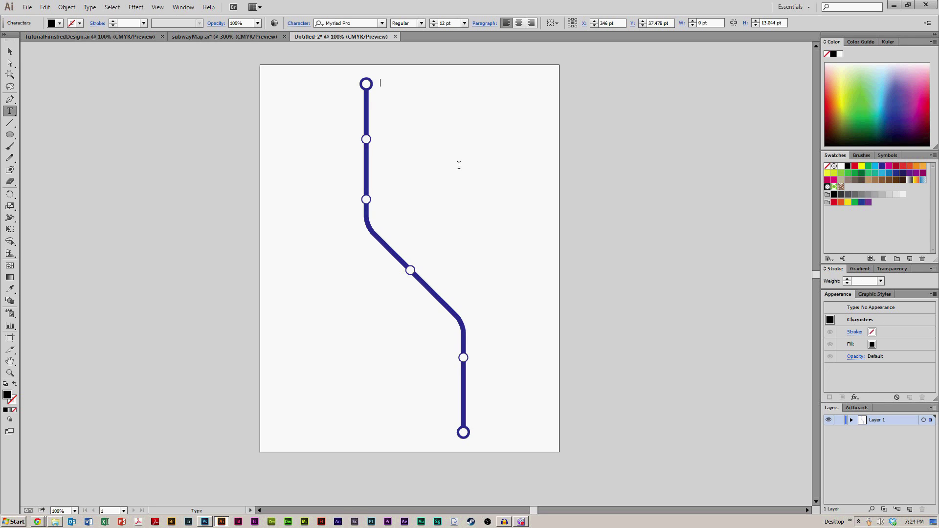
text(Grand Cen)
key(Escape)
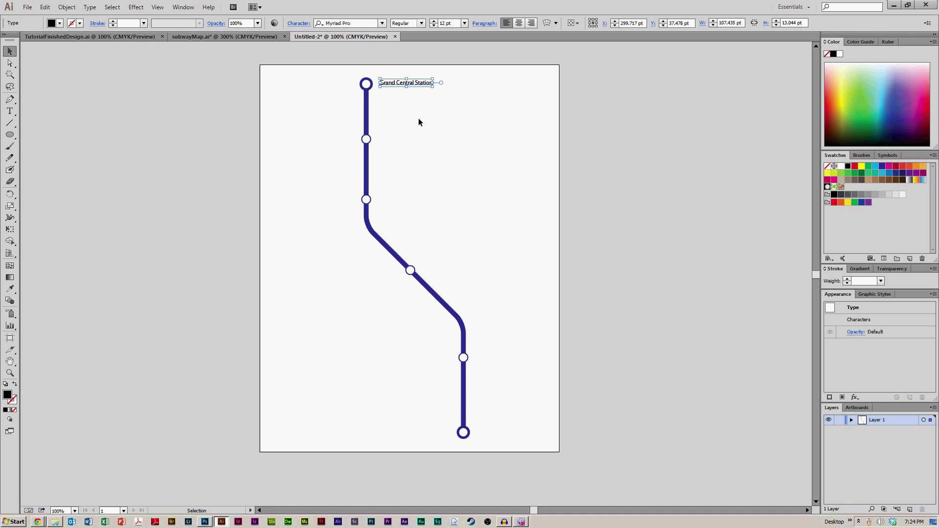
- Try fonts on the label, starting with Latin Modern Mono Light, then stepping through others
click(382, 23)
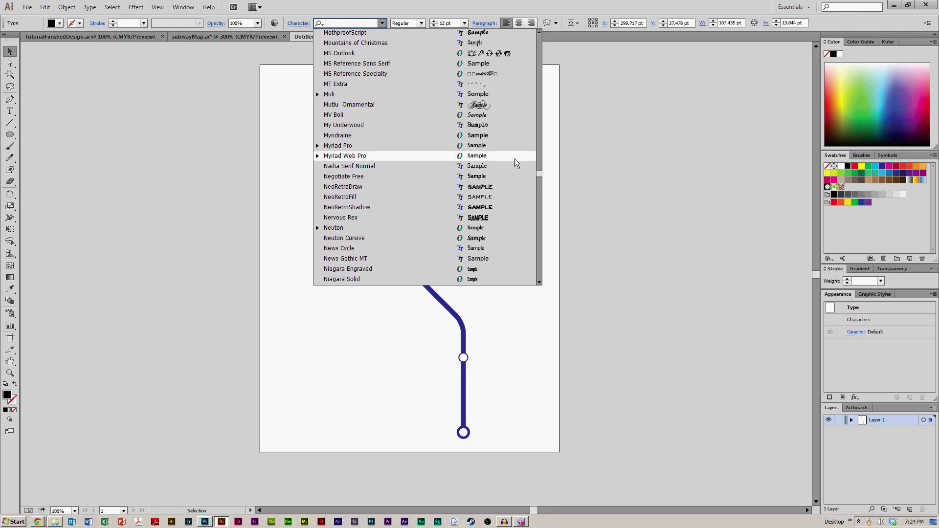
scroll(463, 204, up, 20)
scroll(462, 205, up, 15)
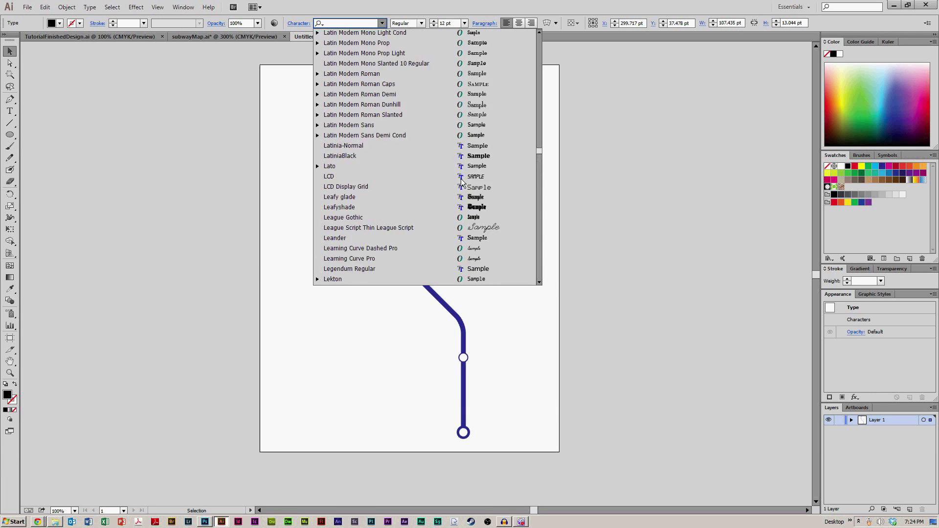
click(488, 115)
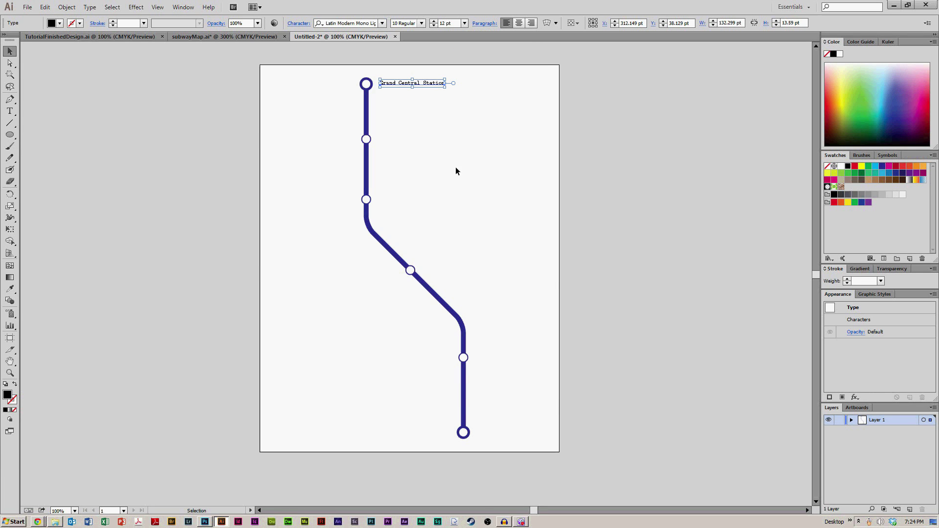
click(365, 27)
key(Up)
key(Up)
key(Up)
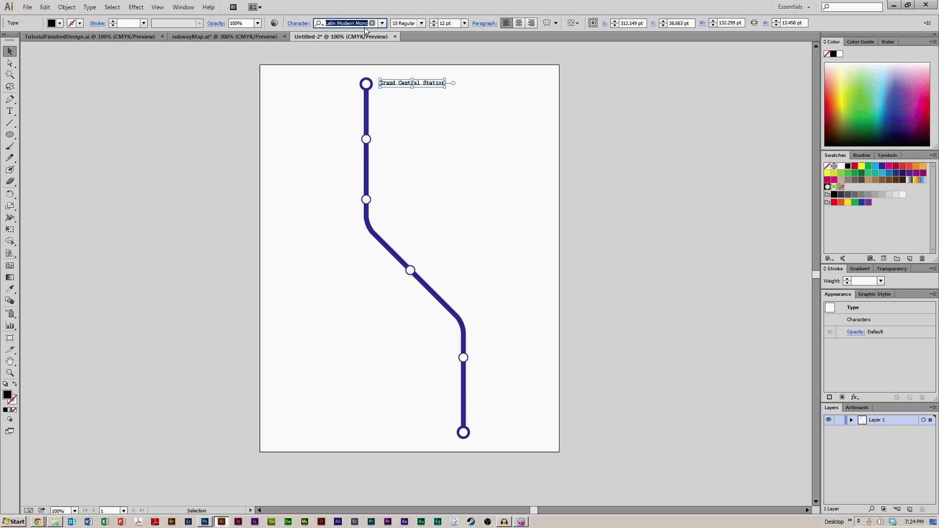
key(Up)
key(Up)
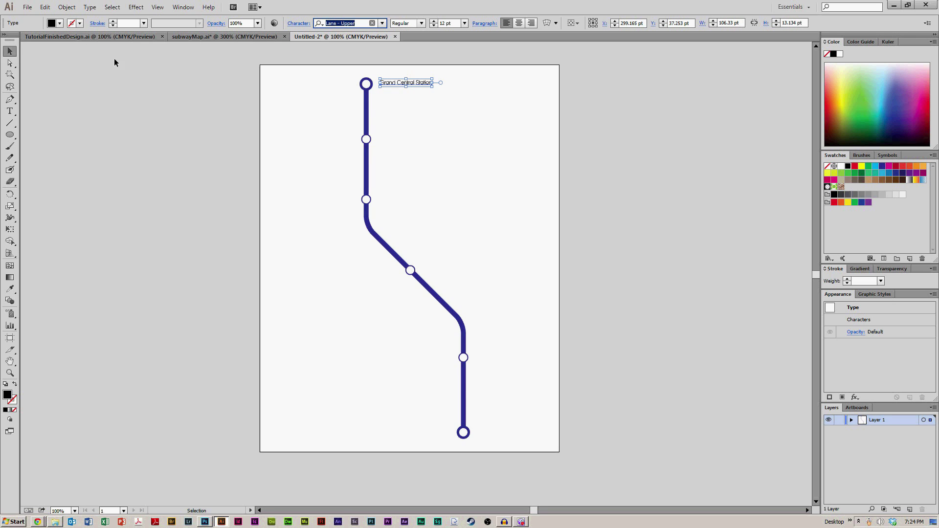
click(175, 73)
- Zoom in on the label and step its font to Lacuna
key(z)
drag(300, 68, 595, 360)
scroll(274, 216, up, 2)
key(v)
click(337, 97)
click(347, 24)
key(Up)
key(Up)
key(Up)
key(Up)
key(Up)
key(Up)
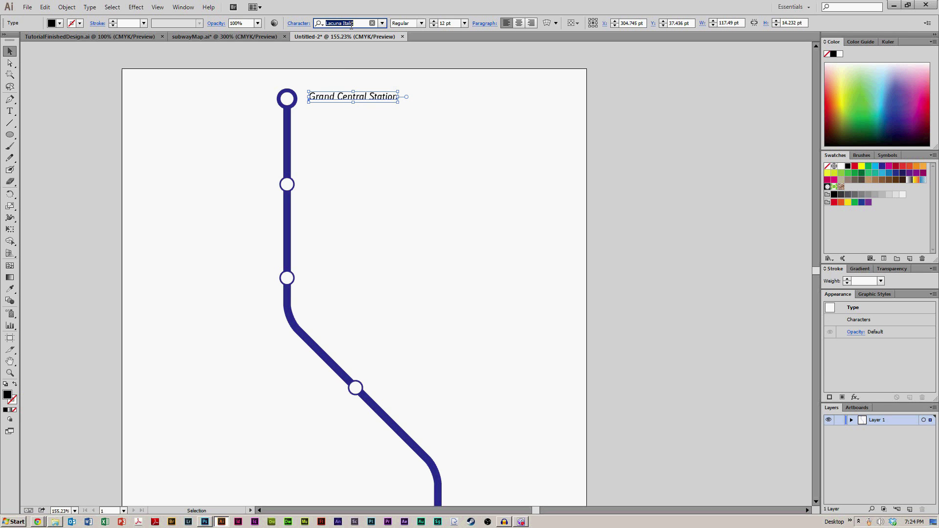
key(Up)
- Scale up the Grand Central Station label by dragging its corner handle
click(368, 175)
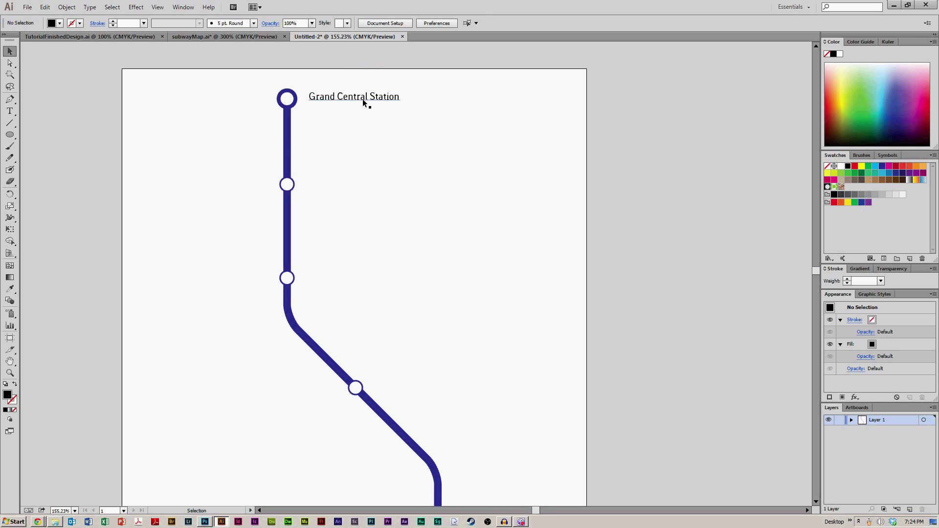
click(362, 99)
drag(397, 102, 477, 106)
click(409, 130)
- Copy the label down to the next two stations, then view subwayMap.ai for reference
click(388, 99)
click(388, 180)
click(386, 99)
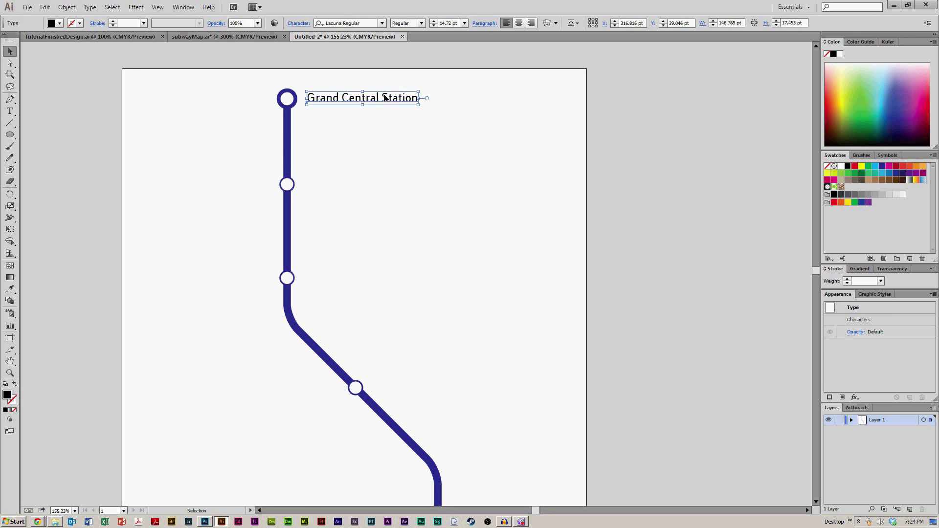
drag(392, 102, 388, 276)
click(496, 271)
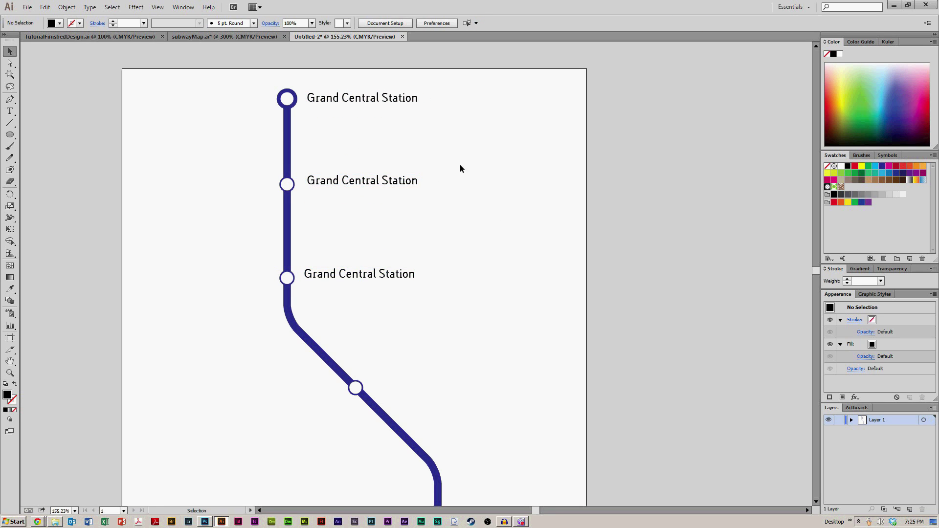
click(249, 37)
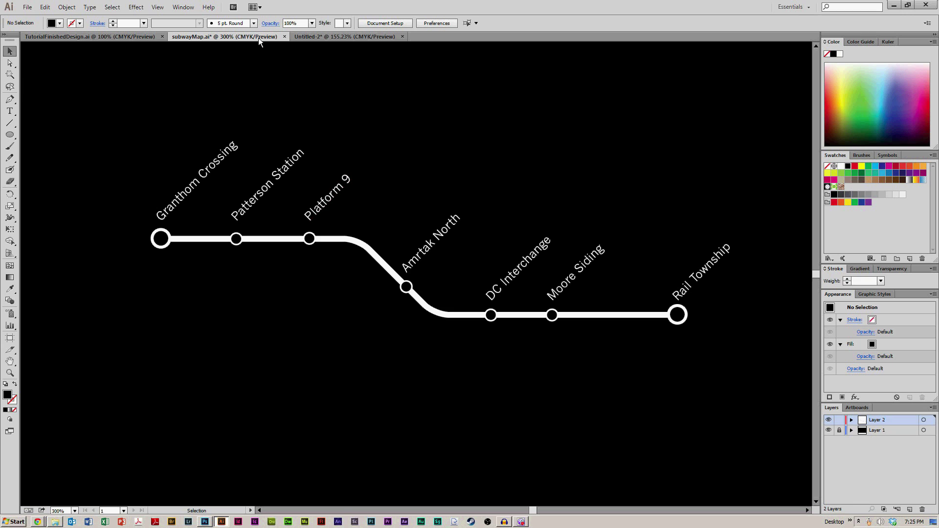
- Back in Untitled-2, try scaling and rotating the top label, undoing each attempt
click(342, 36)
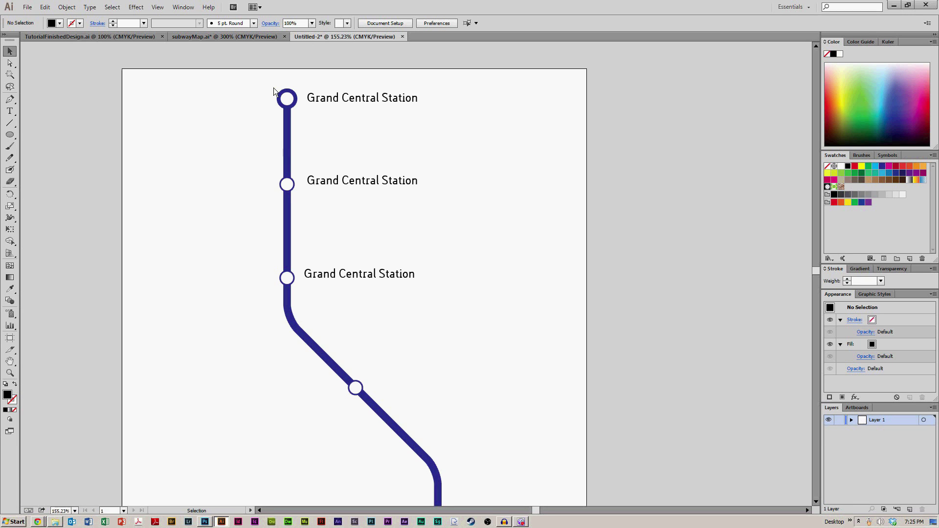
click(360, 101)
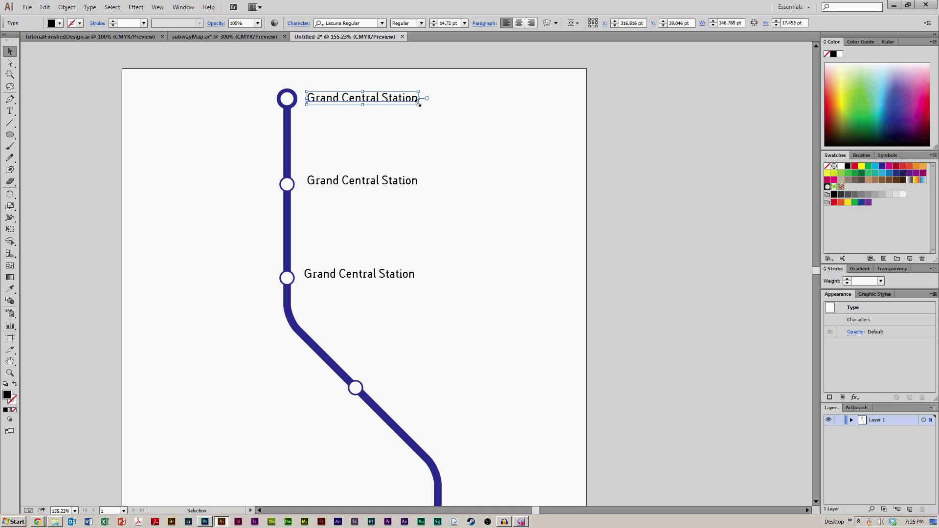
drag(418, 104, 422, 304)
key(ctrl+z)
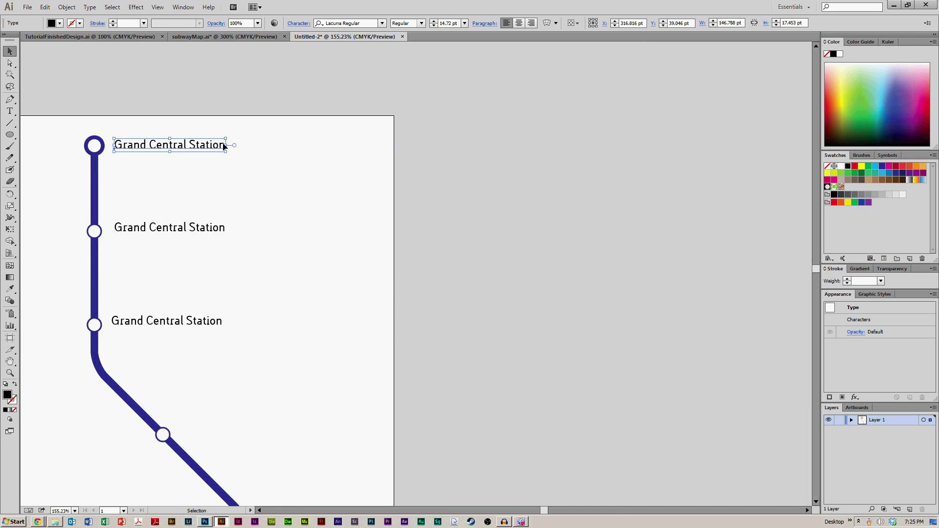
drag(227, 151, 404, 283)
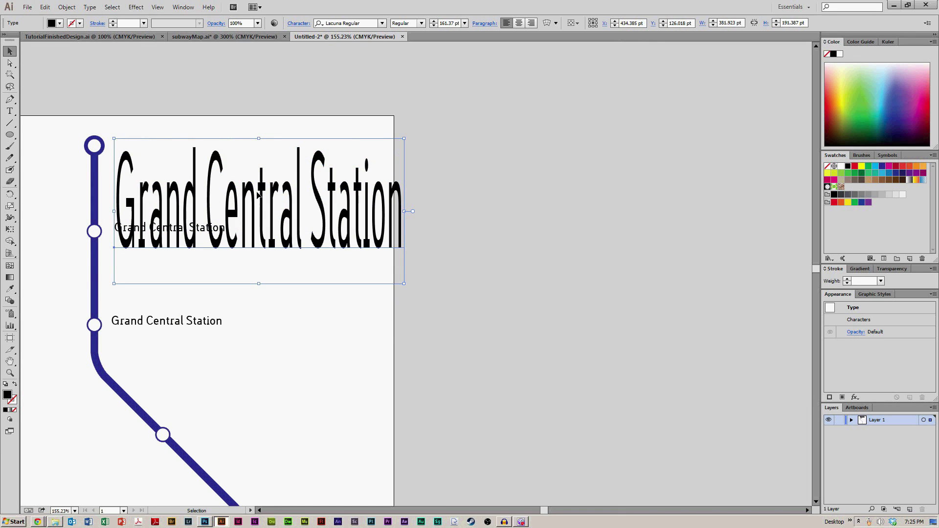
key(ctrl)
key(ctrl+z)
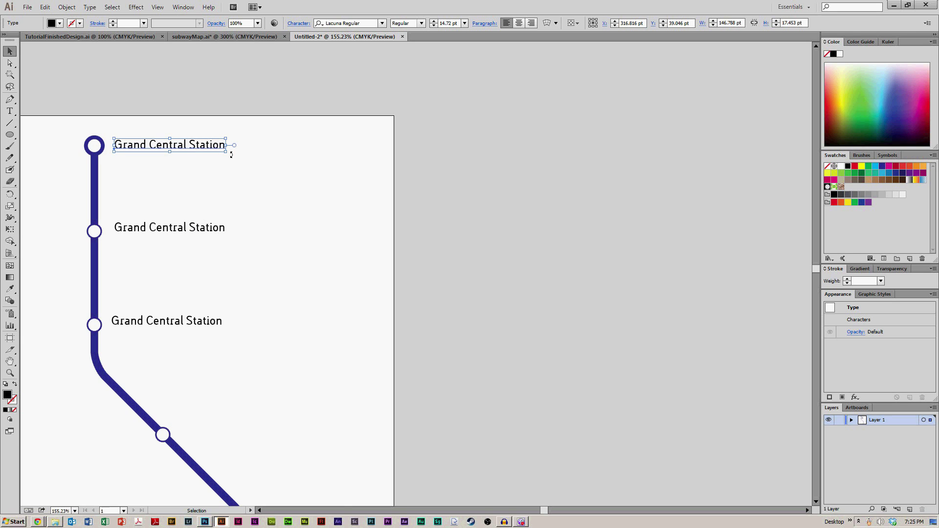
mouse_move(232, 155)
mouse_down()
mouse_move(226, 103)
mouse_move(231, 211)
mouse_move(232, 160)
mouse_up()
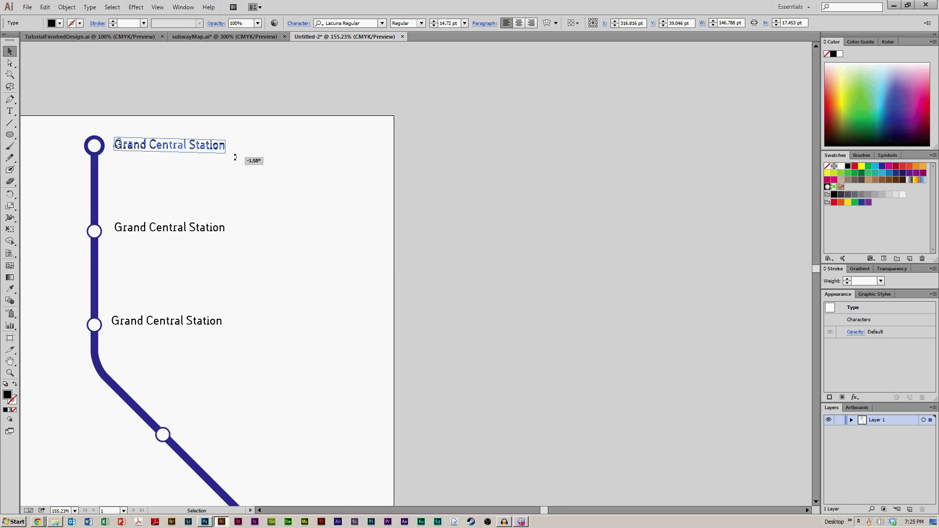
drag(235, 156, 236, 131)
key(ctrl+z)
drag(235, 163, 246, 109)
key(ctrl+z)
- Rotate the second Grand Central Station label about 45° counter-clockwise
click(221, 228)
drag(228, 239, 229, 167)
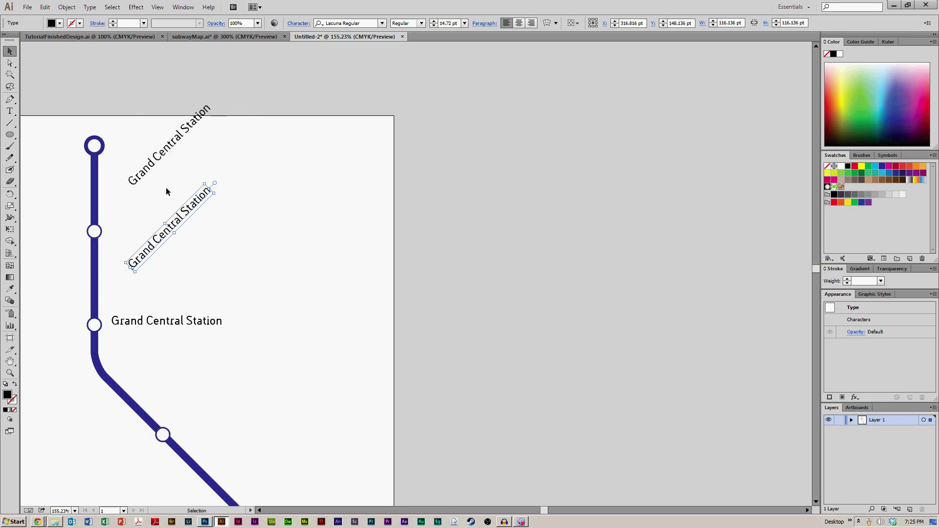
click(284, 236)
scroll(256, 241, left, 4)
drag(263, 90, 232, 211)
click(341, 239)
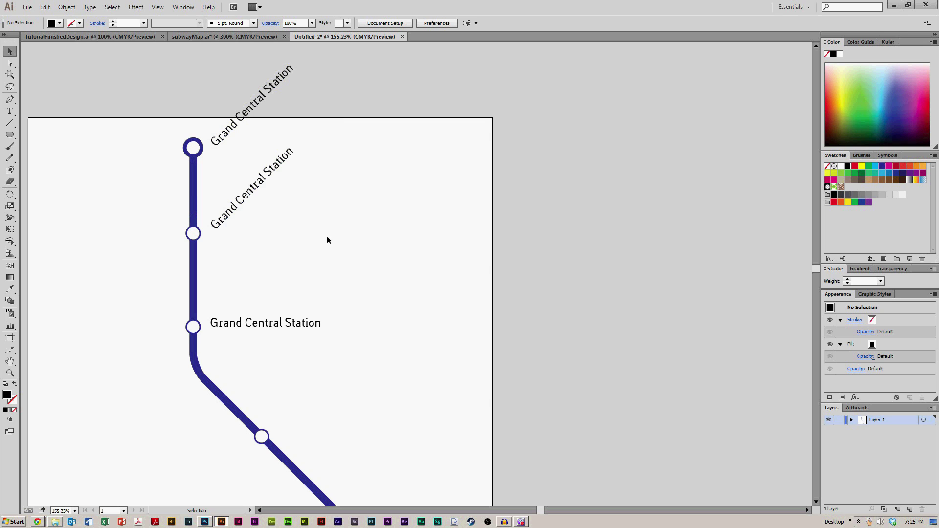
- Undo the label rotations and reframe the top stations at 150% zoom
key(ctrl+z)
key(ctrl+z)
key(ctrl+z)
key(ctrl+z)
click(327, 240)
key(ctrl+0)
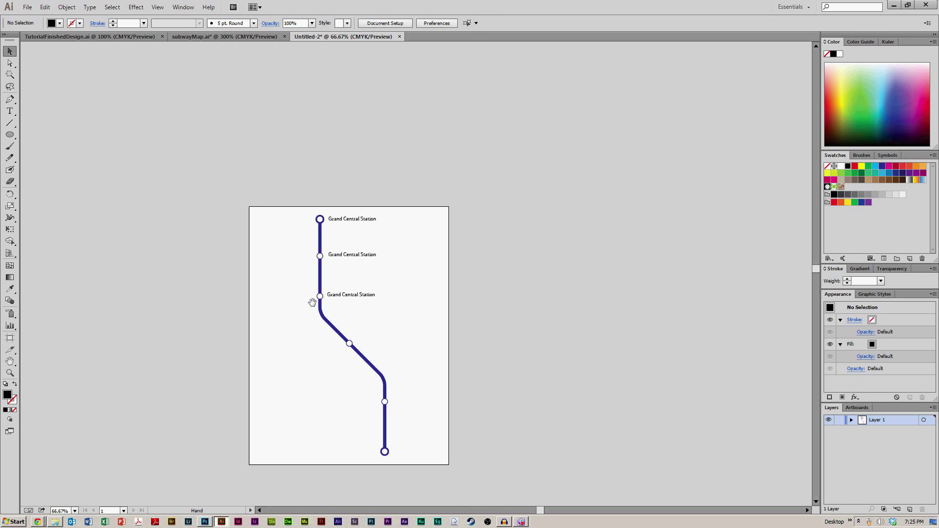
drag(325, 381, 370, 349)
key(ctrl+plus)
key(ctrl+plus)
drag(370, 285, 356, 294)
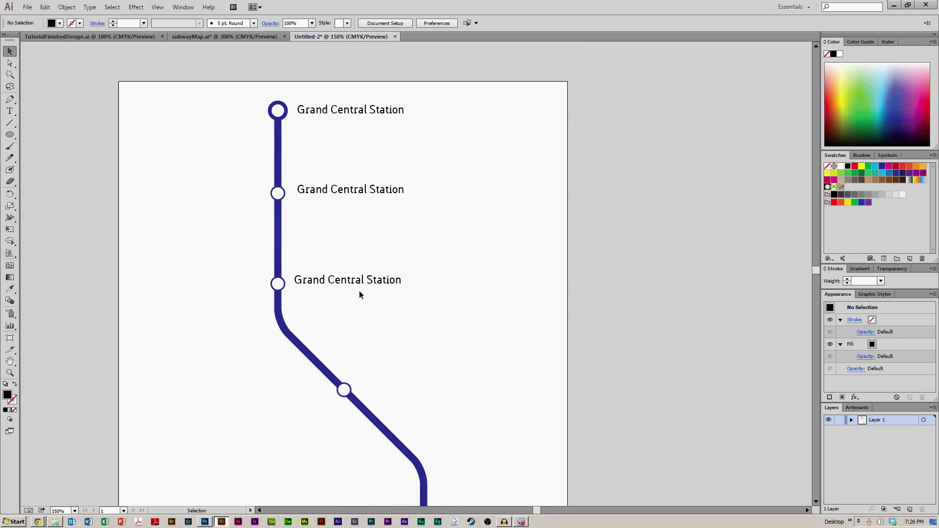
click(277, 137)
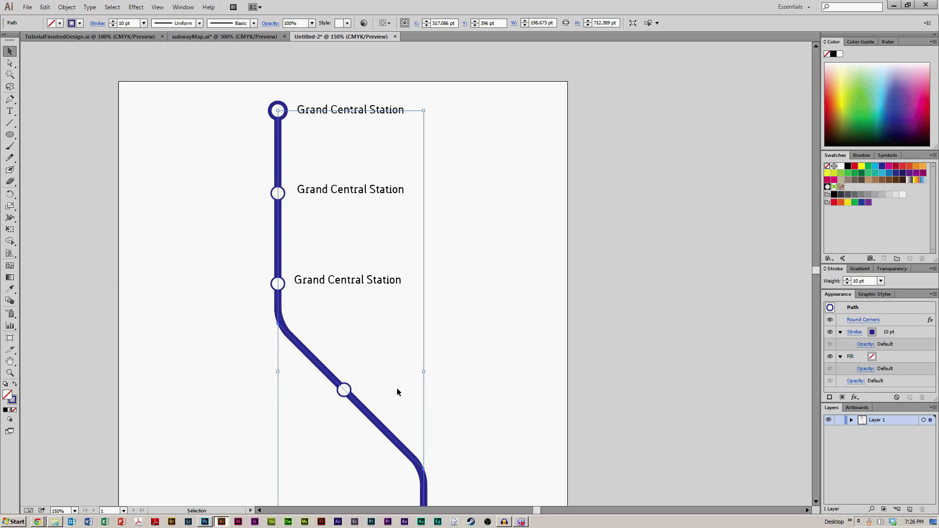
- Glance at the finished design, then select the Grand Central line and station objects together
click(86, 38)
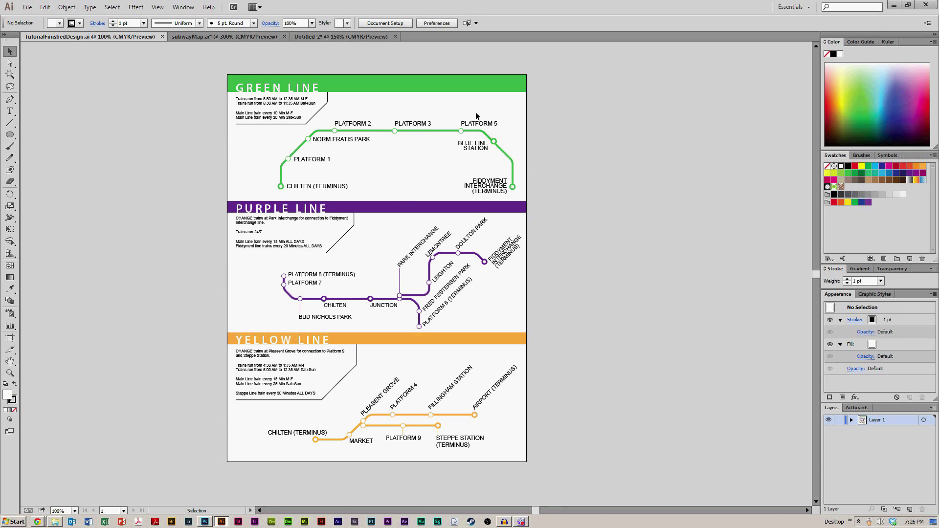
click(314, 35)
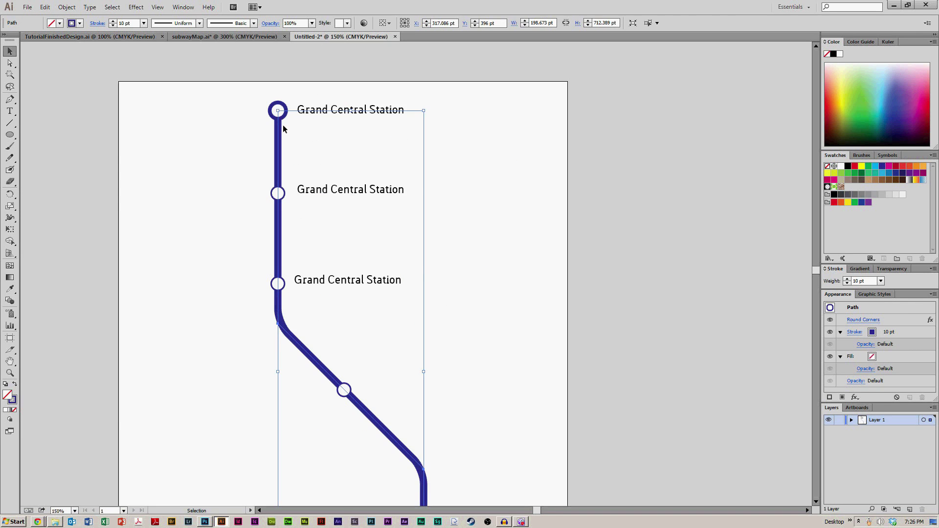
drag(235, 88, 536, 414)
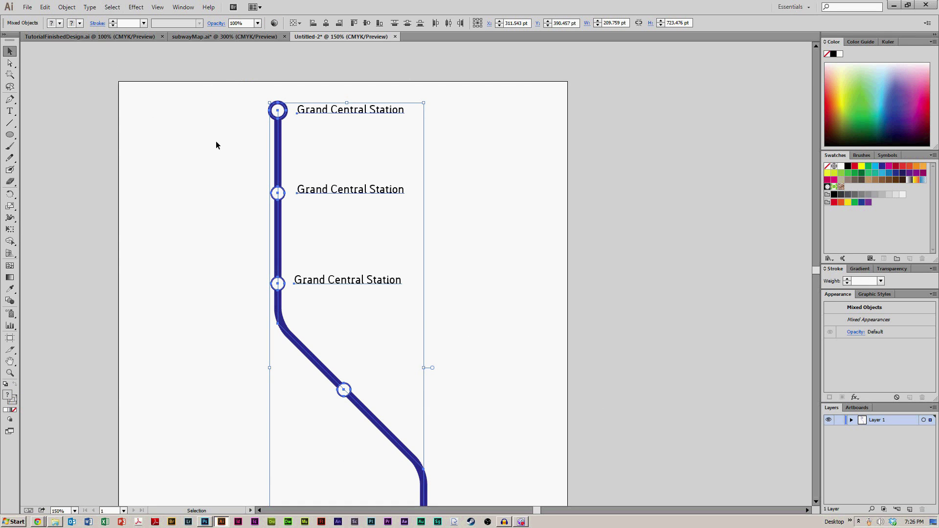
- In TutorialFinishedDesign.ai, inspect the green header bar, GREEN LINE heading and Green Line schedule text
click(71, 38)
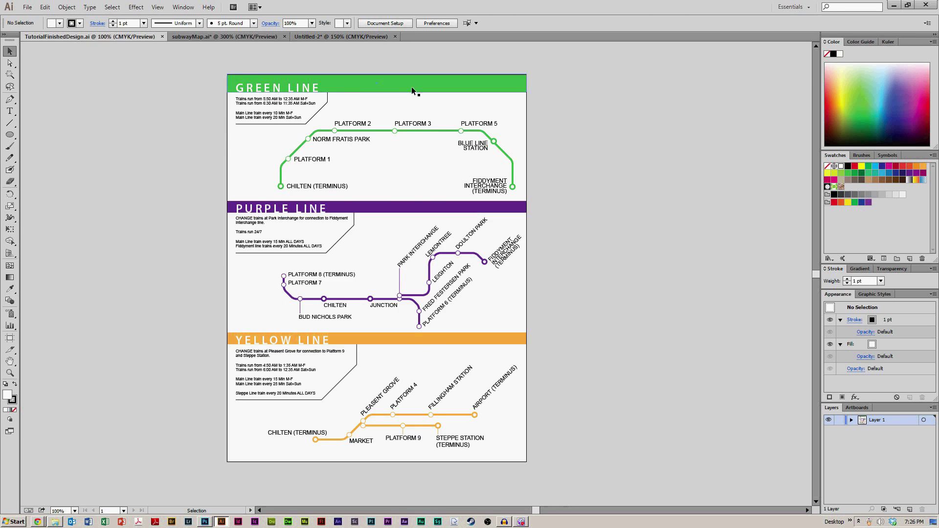
click(436, 83)
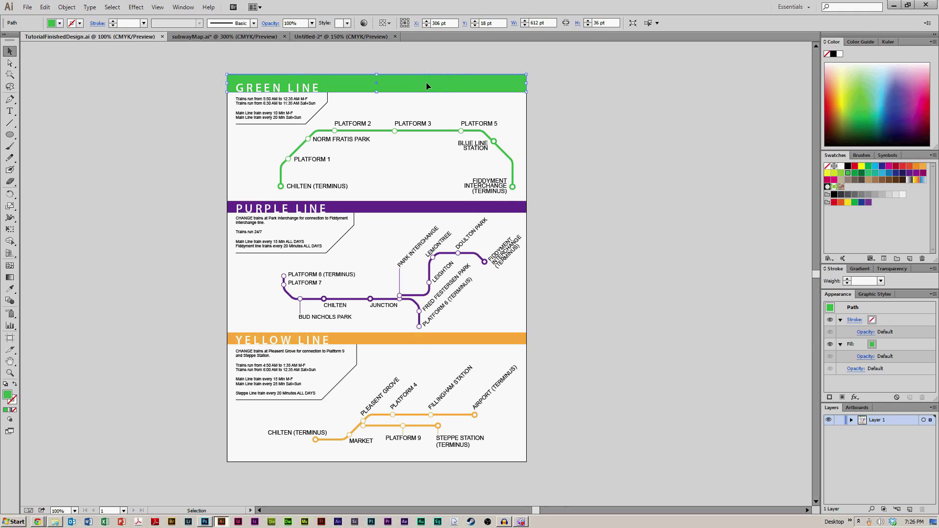
click(311, 89)
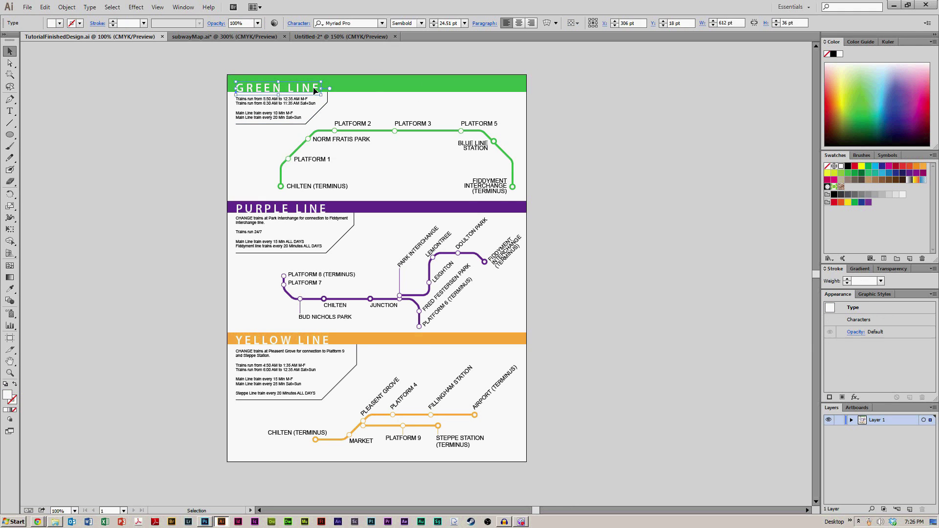
click(159, 153)
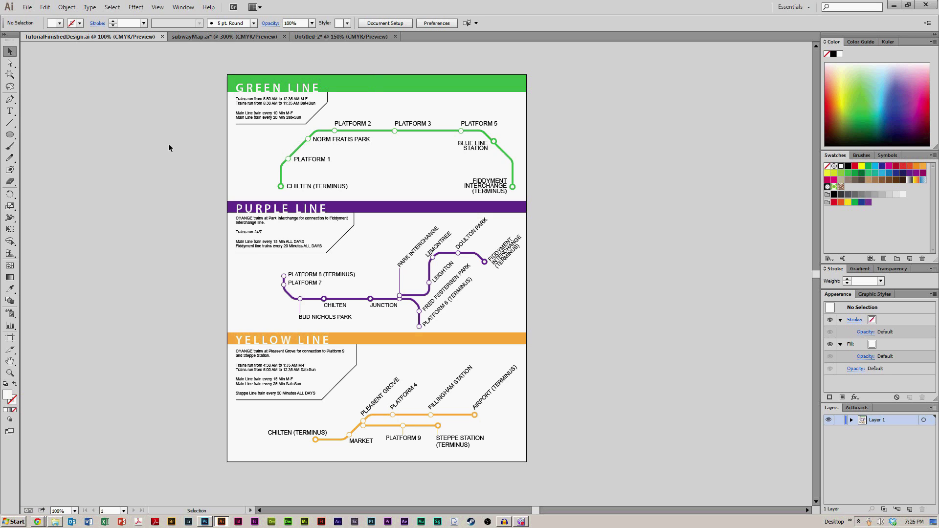
click(263, 106)
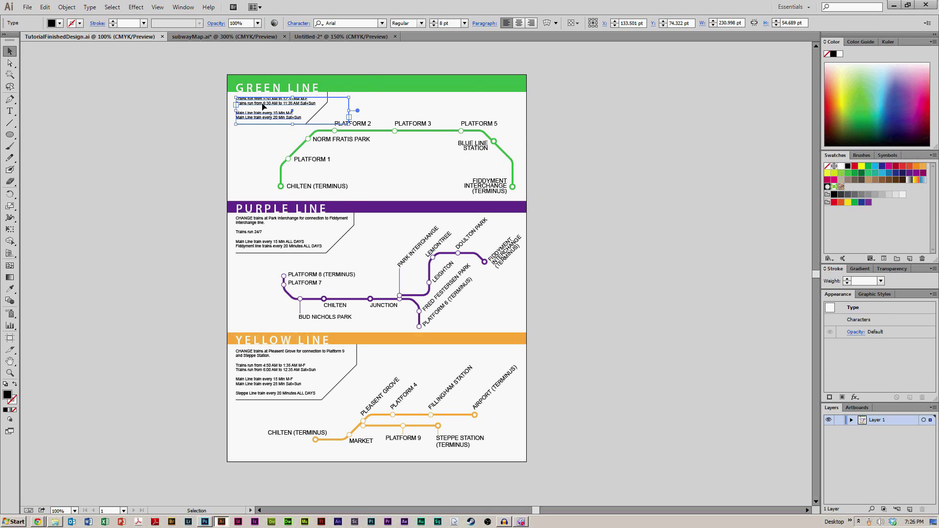
- Zoom in on the Green Line schedule text, then fit the whole artboard with Ctrl+0
key(z)
drag(195, 91, 383, 138)
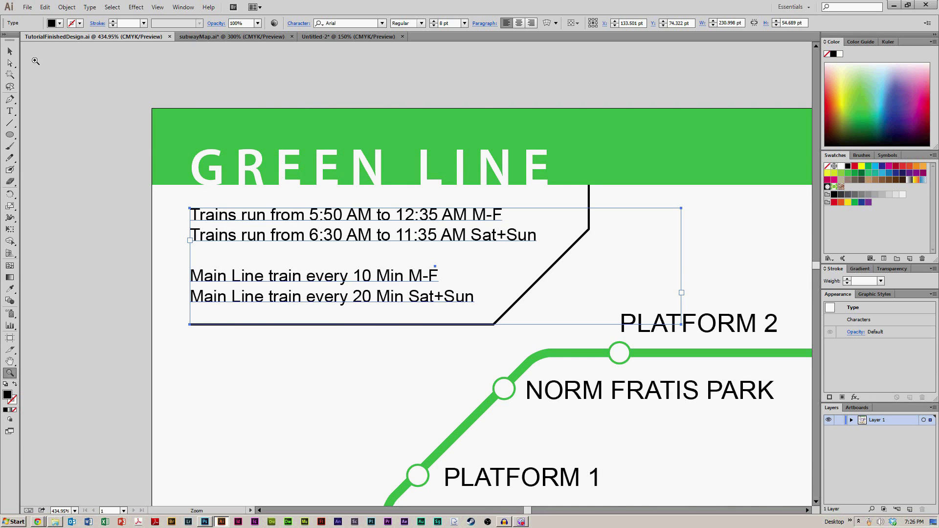
click(10, 51)
click(145, 199)
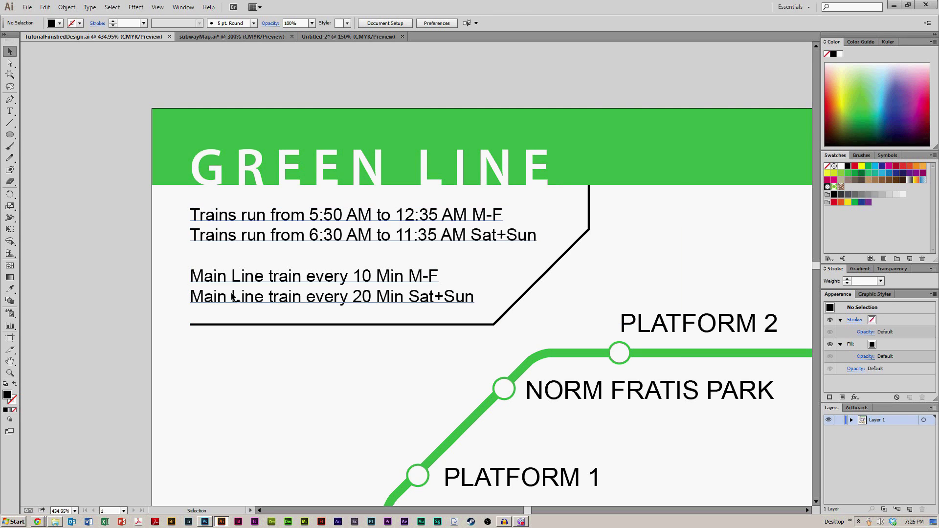
key(ctrl+0)
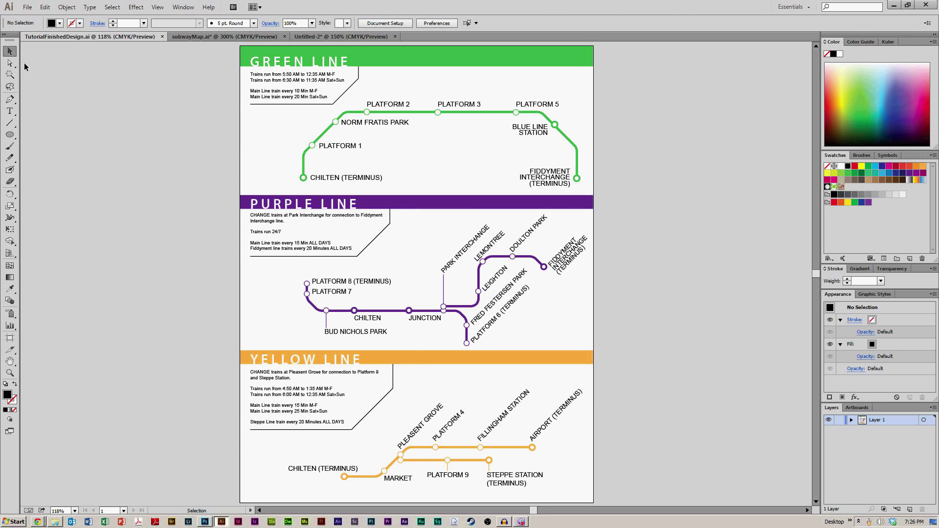
- Pass through subwayMap.ai to the Untitled-2 Grand Central line drawing and scroll through it
click(214, 35)
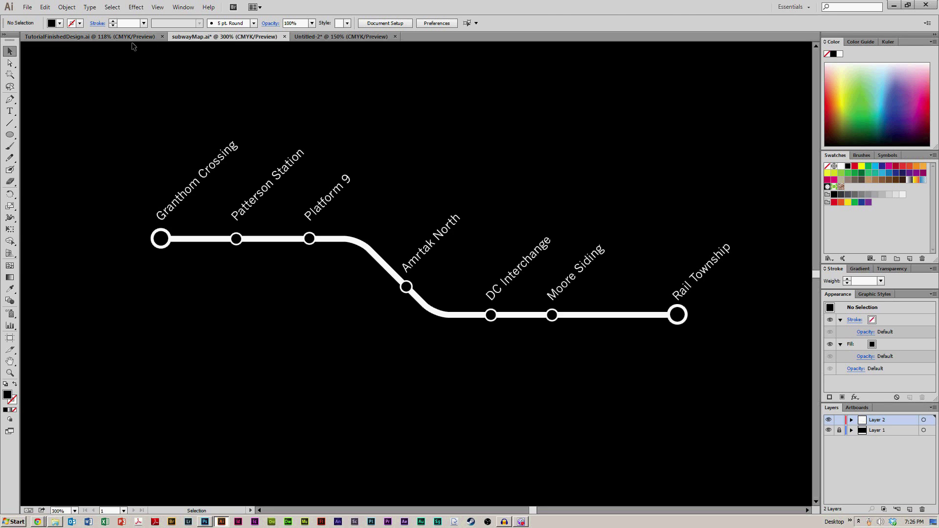
click(341, 37)
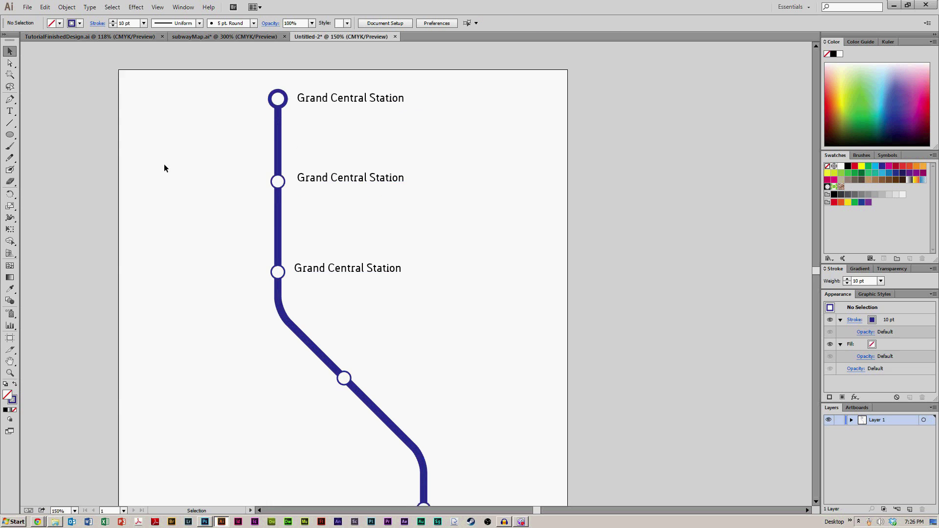
scroll(164, 167, down, 10)
scroll(164, 168, up, 9)
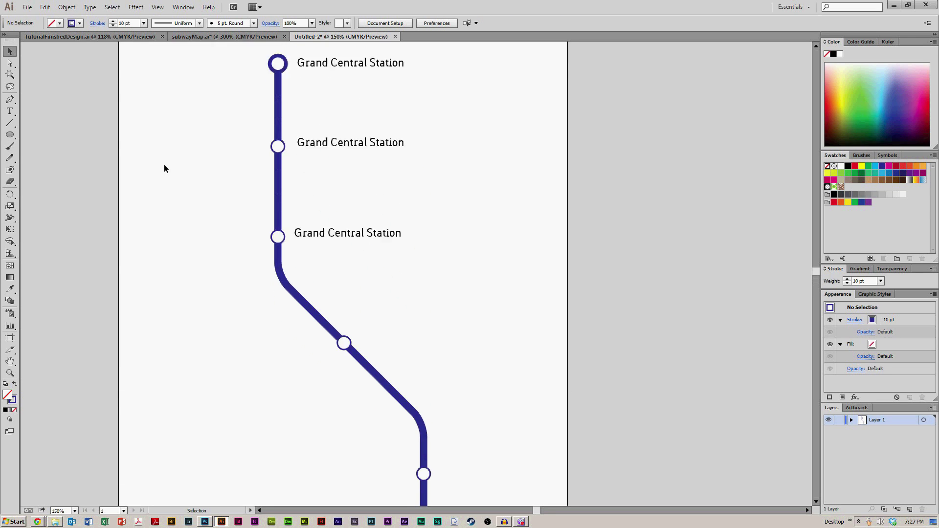
scroll(164, 168, up, 4)
scroll(163, 168, down, 5)
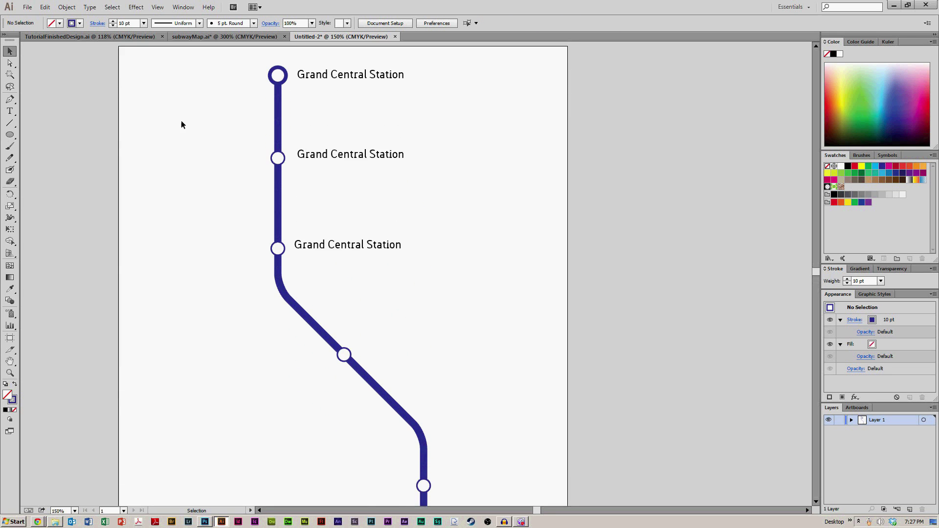
scroll(181, 121, down, 1)
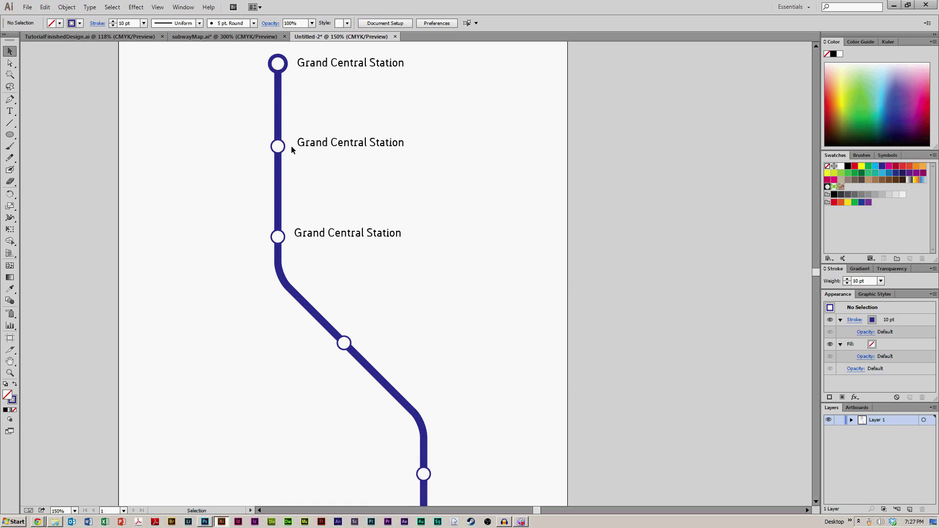
- Marquee-select the top of the blue route and its station circles, then clear the selection
drag(239, 53, 265, 264)
click(214, 133)
scroll(483, 169, up, 3)
scroll(484, 168, down, 4)
scroll(483, 167, up, 1)
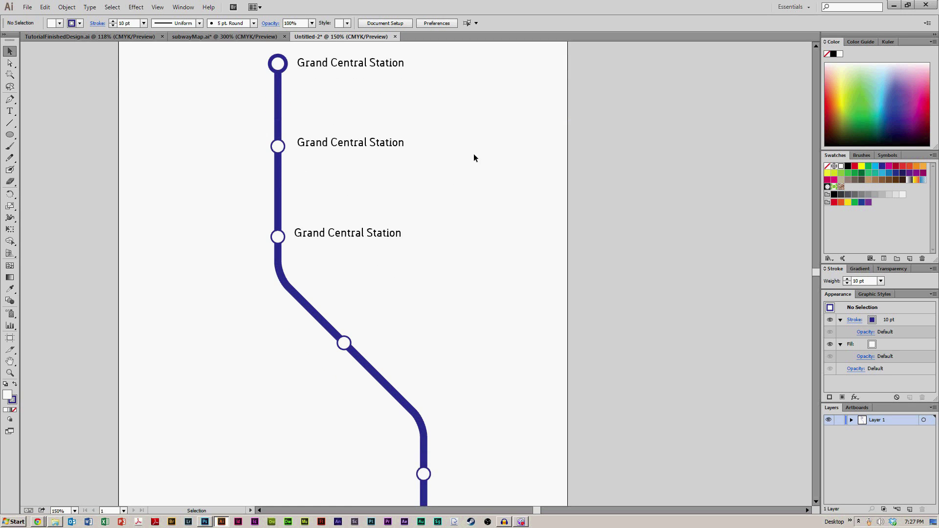